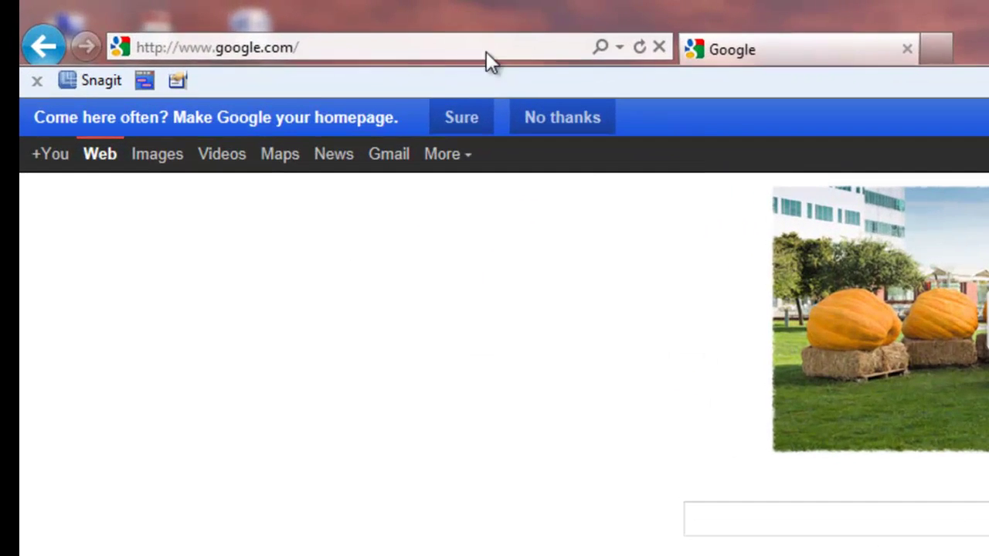
{"action": "left_click", "coordinate": [461, 51]}
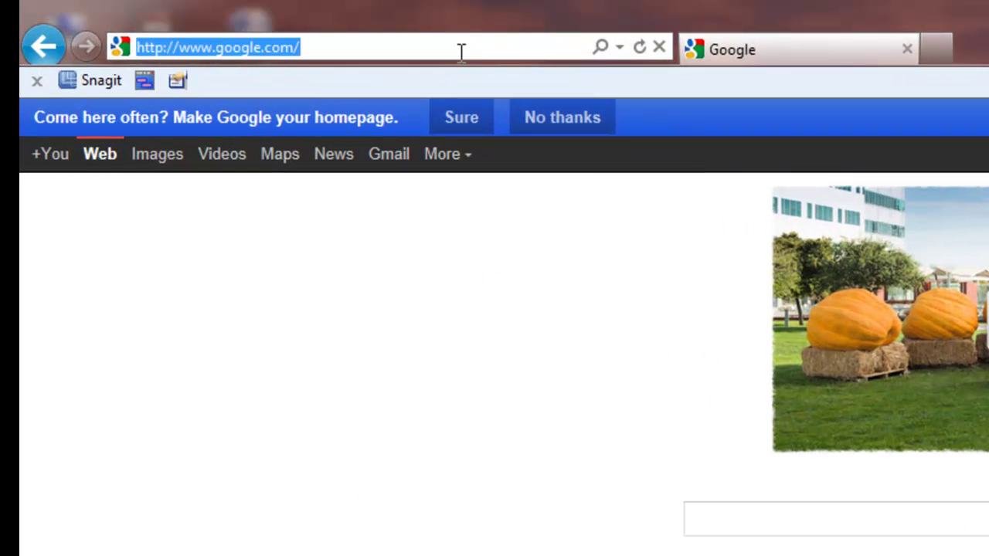
{"action": "type", "text": "www.aaii"}
{"action": "key", "text": "Return"}
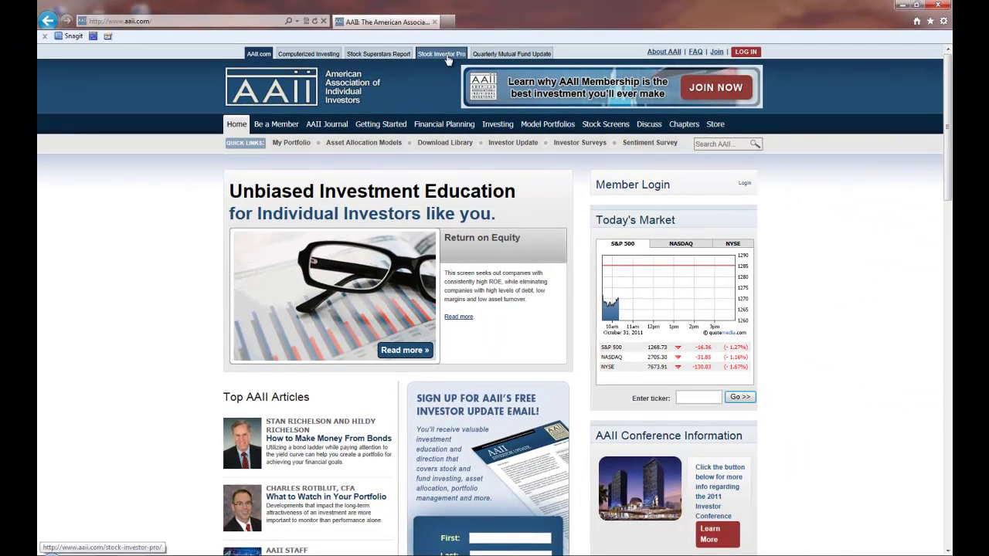
{"action": "left_click", "coordinate": [443, 54]}
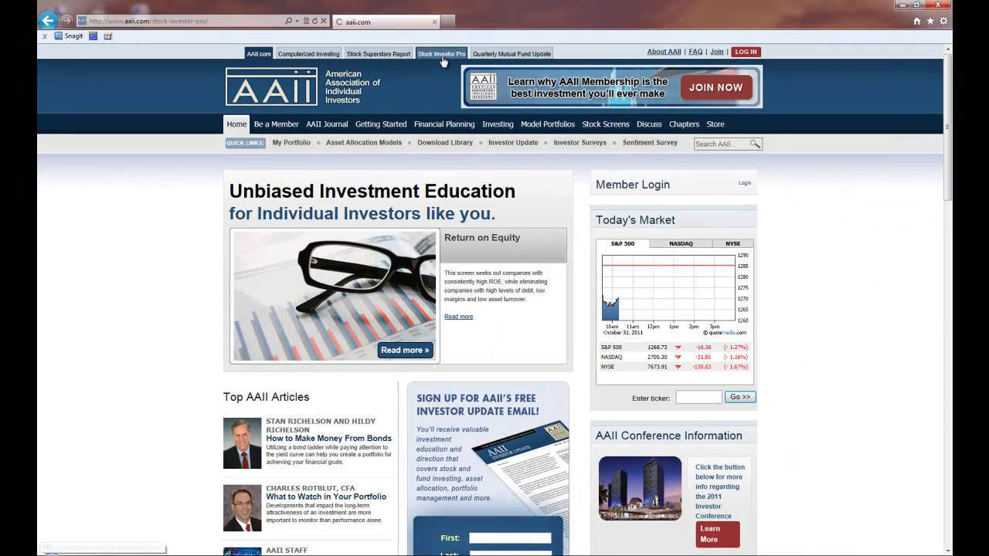
{"action": "scroll", "coordinate": [868, 340], "scroll_direction": "down", "scroll_amount": 5}
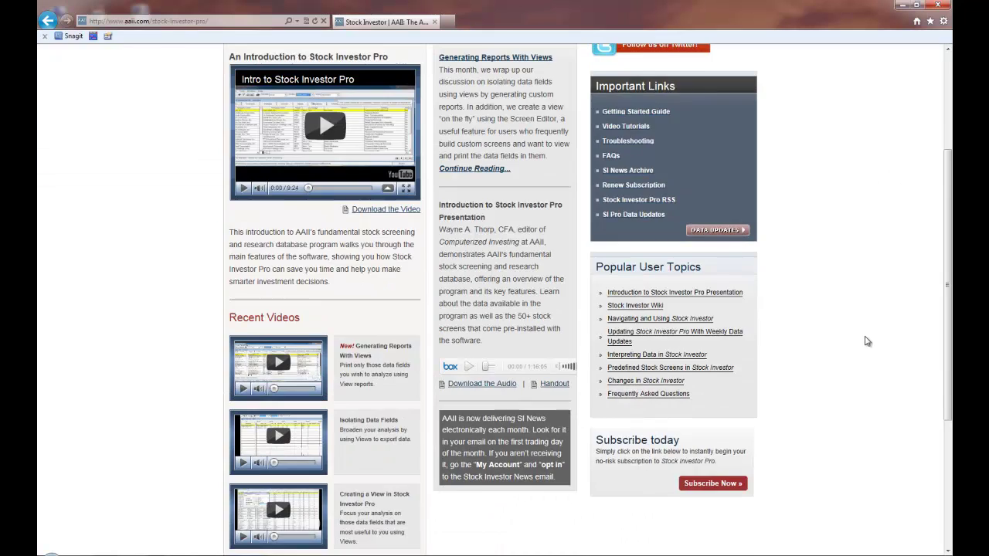
{"action": "scroll", "coordinate": [866, 340], "scroll_direction": "up", "scroll_amount": 5}
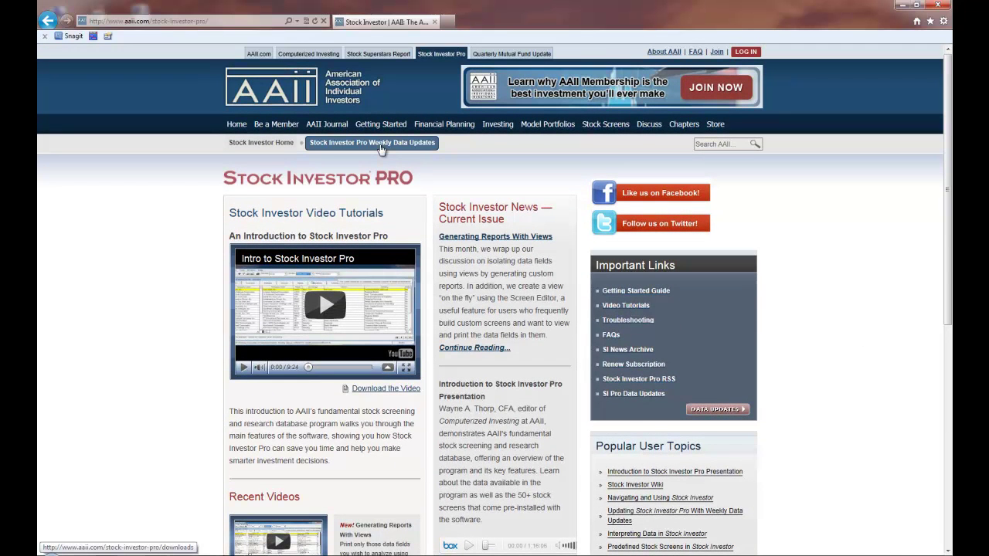
Open Stock Investor Pro Weekly Data Updates and log in with the account's login name and password.
{"action": "left_click", "coordinate": [380, 147]}
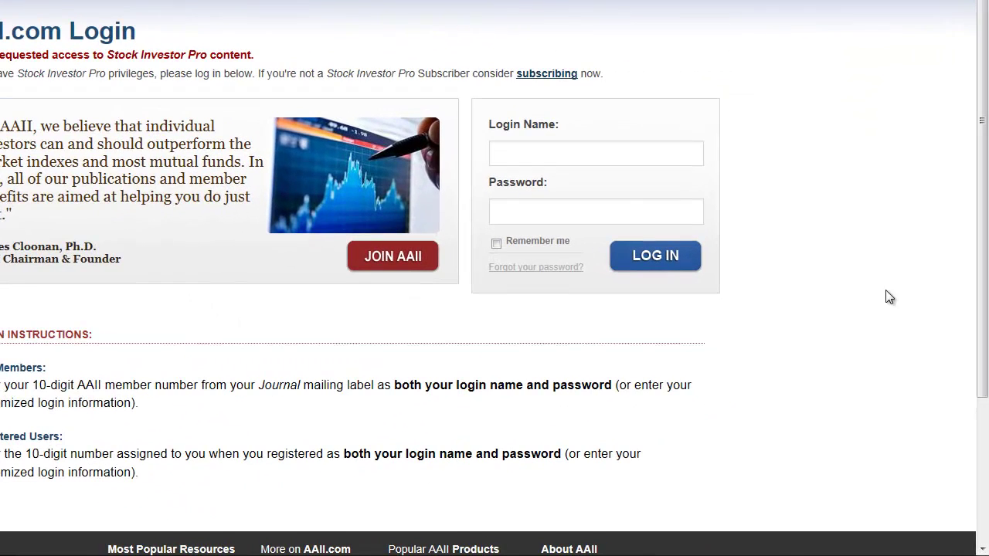
{"action": "left_click", "coordinate": [592, 159]}
{"action": "type", "text": "JL"}
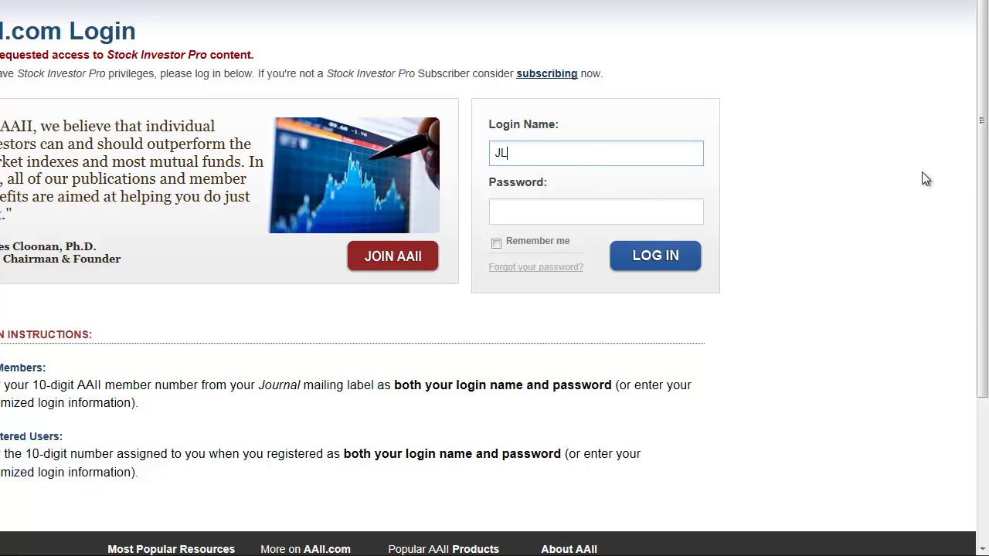
{"action": "type", "text": "an"}
{"action": "key", "text": "Tab"}
{"action": "type", "text": "•••"}
{"action": "key", "text": "BackSpace"}
{"action": "key", "text": "BackSpace"}
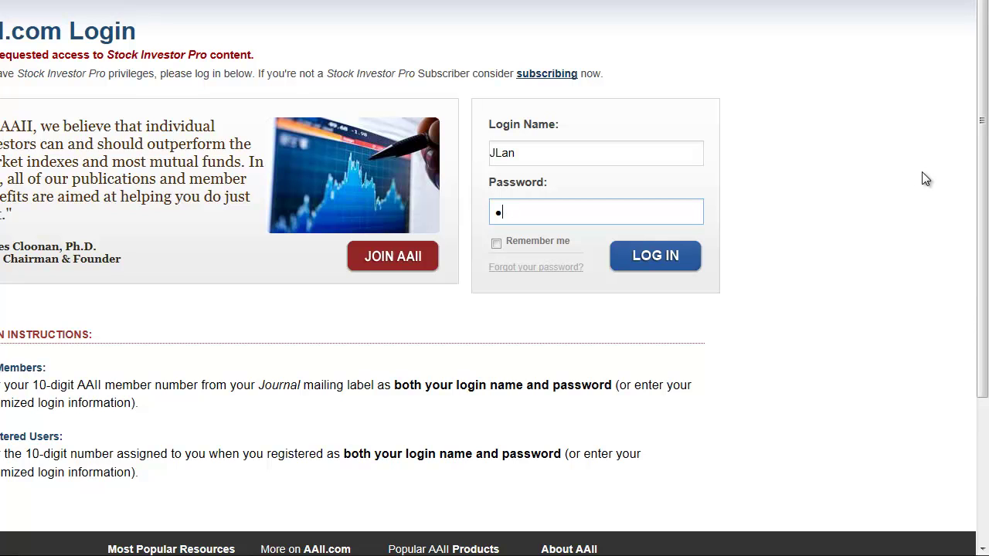
{"action": "type", "text": "•••••••"}
{"action": "key", "text": "Tab"}
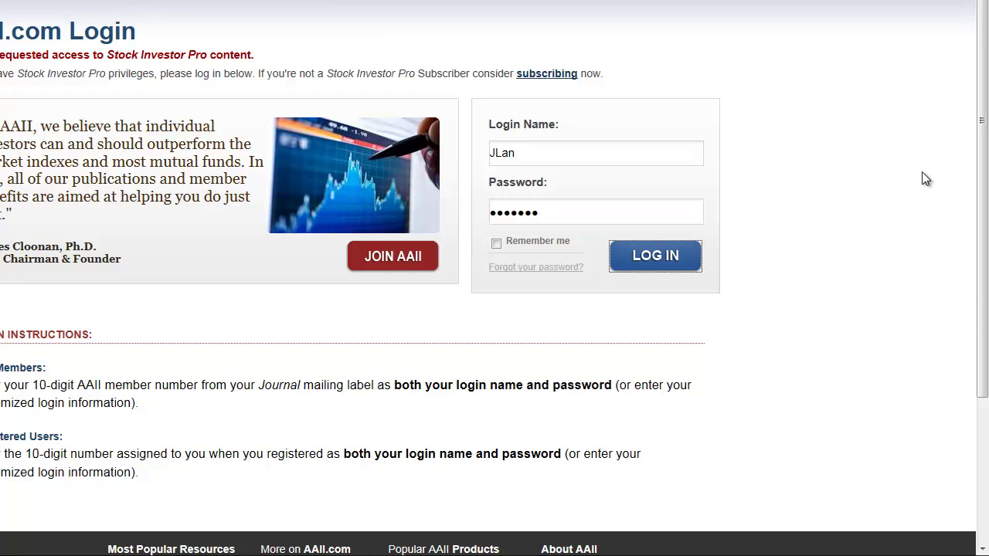
{"action": "key", "text": "Return"}
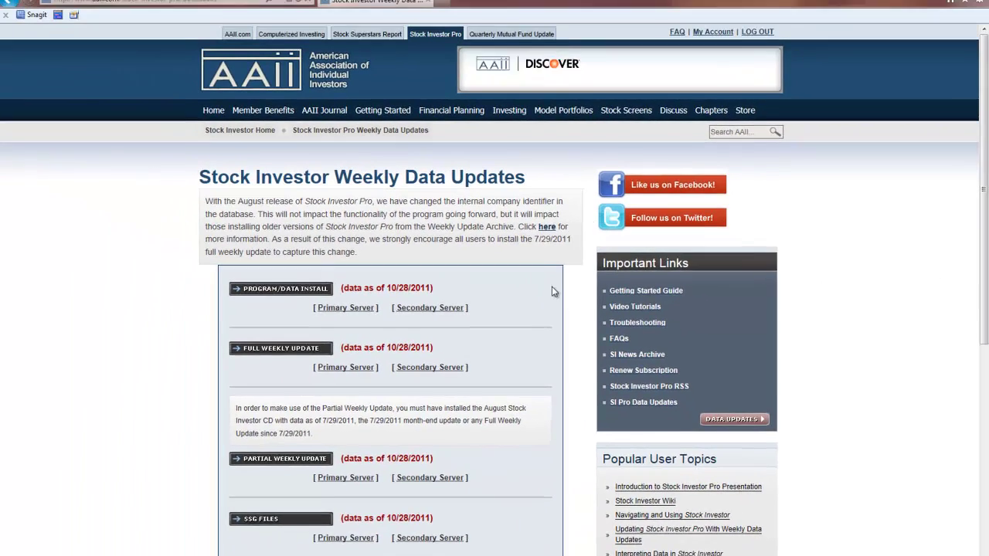
Download and run the PROGRAM/DATA INSTALL file from the Primary Server.
{"action": "scroll", "coordinate": [881, 360], "scroll_direction": "down", "scroll_amount": 3}
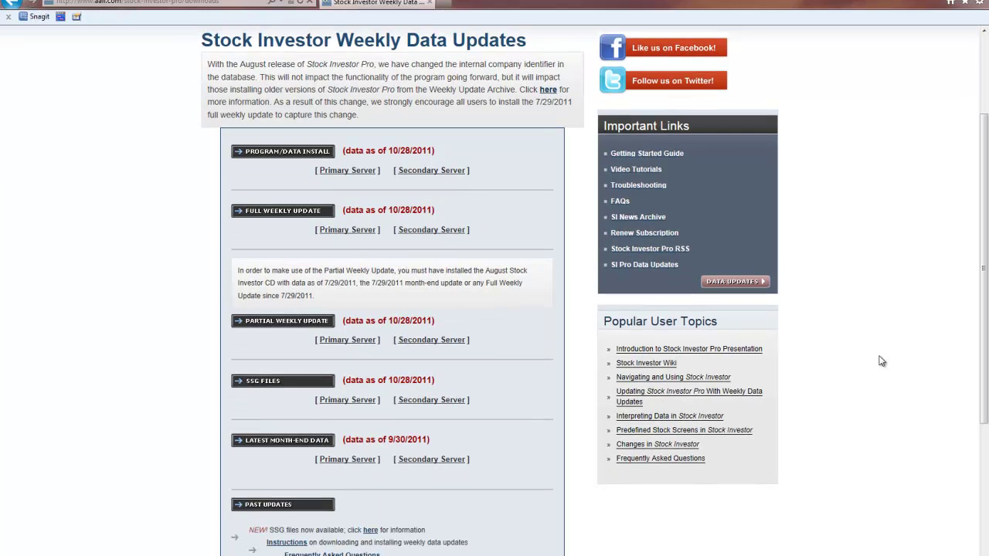
{"action": "left_click", "coordinate": [284, 160]}
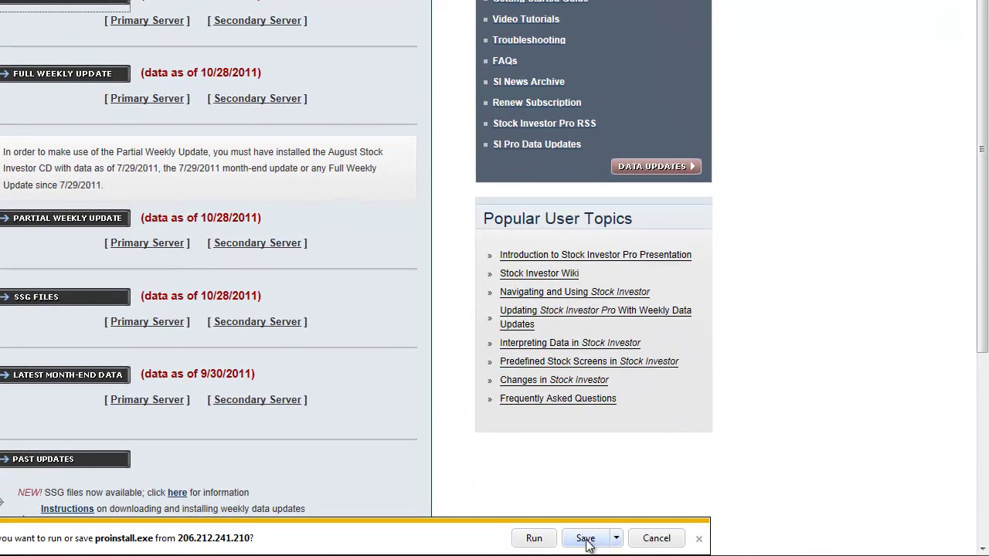
{"action": "left_click", "coordinate": [585, 538]}
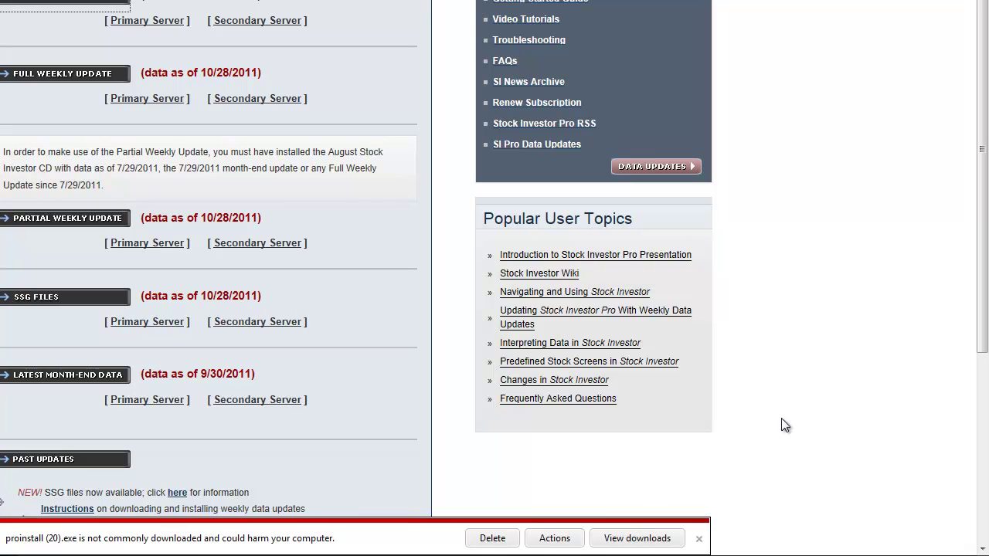
Open the Downloads folder containing proinstall (20).exe from the downloads list.
{"action": "left_click", "coordinate": [638, 539]}
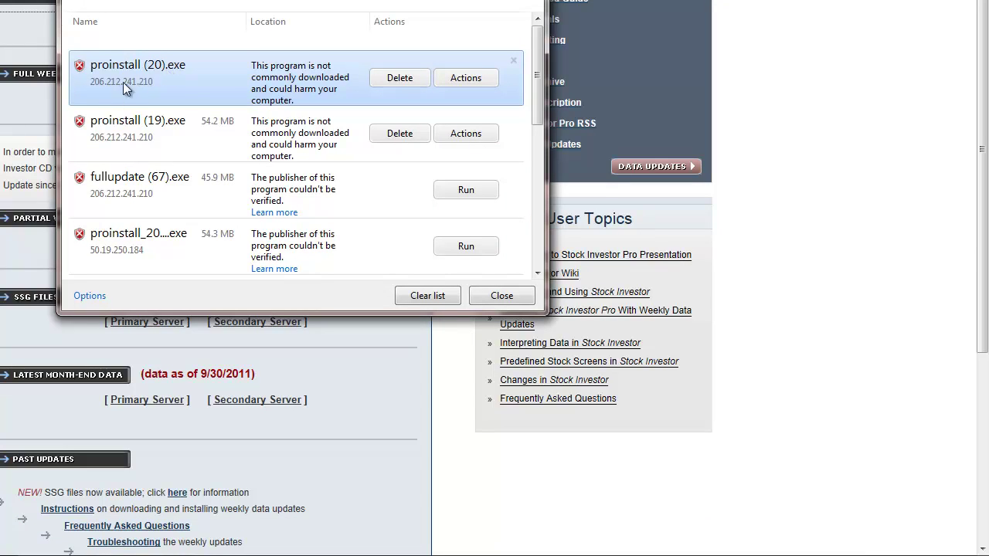
{"action": "right_click", "coordinate": [148, 76]}
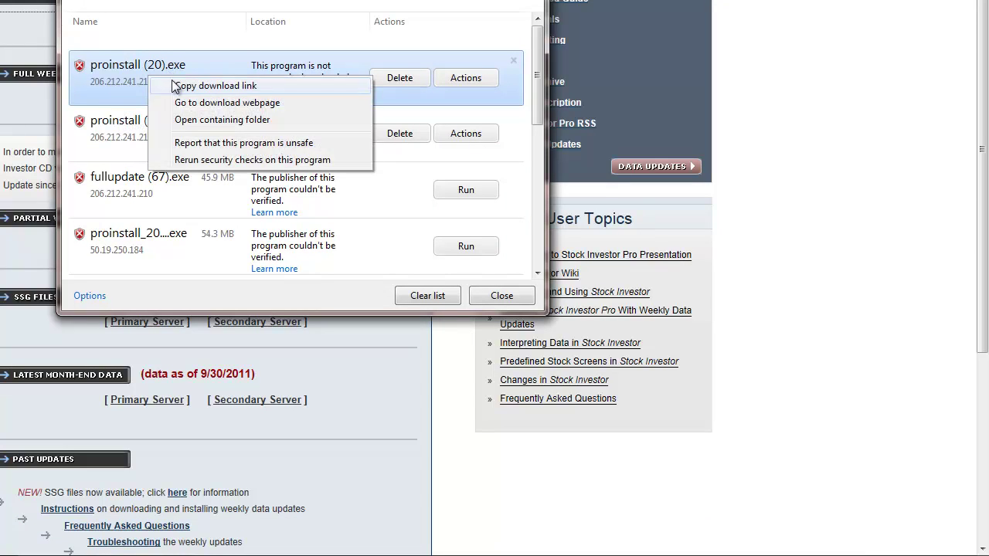
{"action": "left_click", "coordinate": [200, 118]}
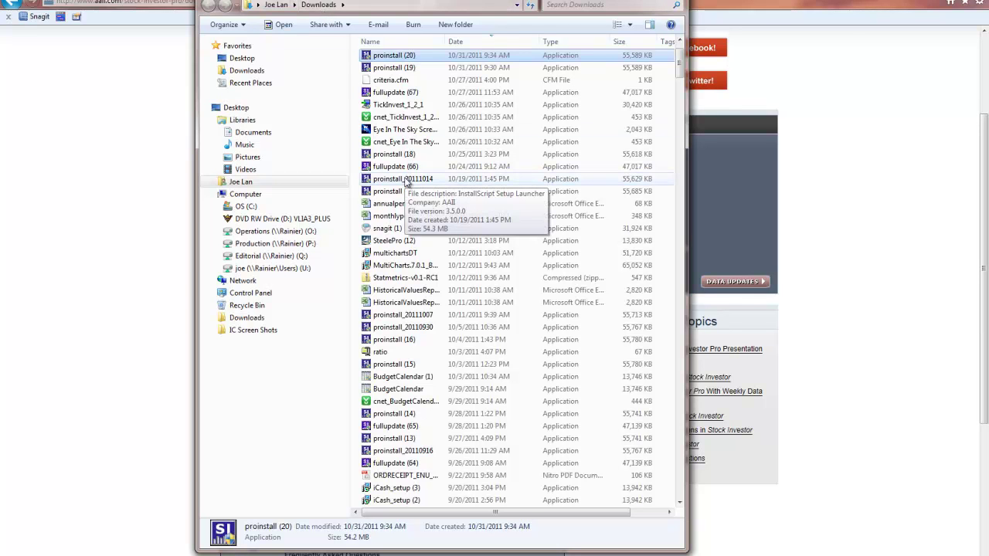
Launch proinstall (20), accept the license, and keep the default destination and program folders.
{"action": "double_click", "coordinate": [402, 56]}
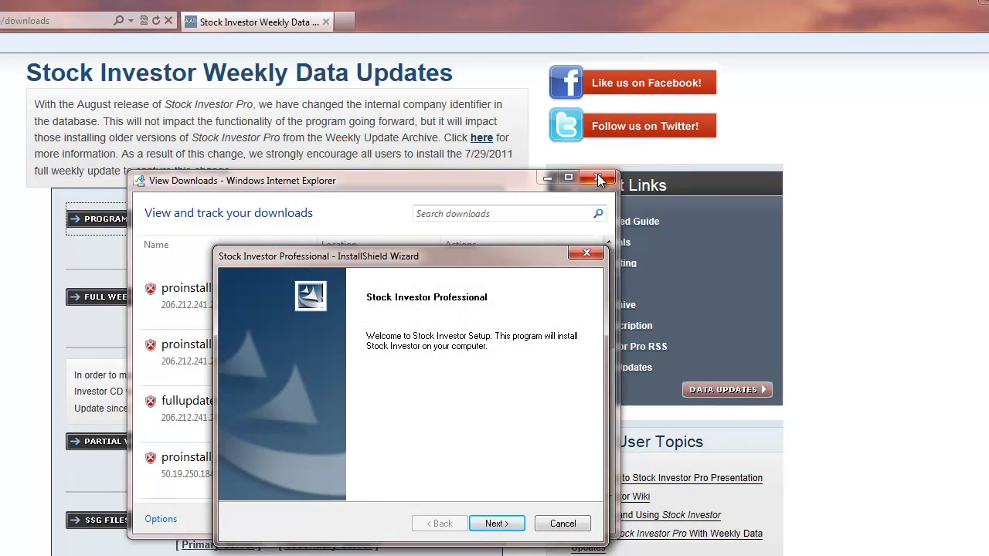
{"action": "left_click", "coordinate": [598, 186]}
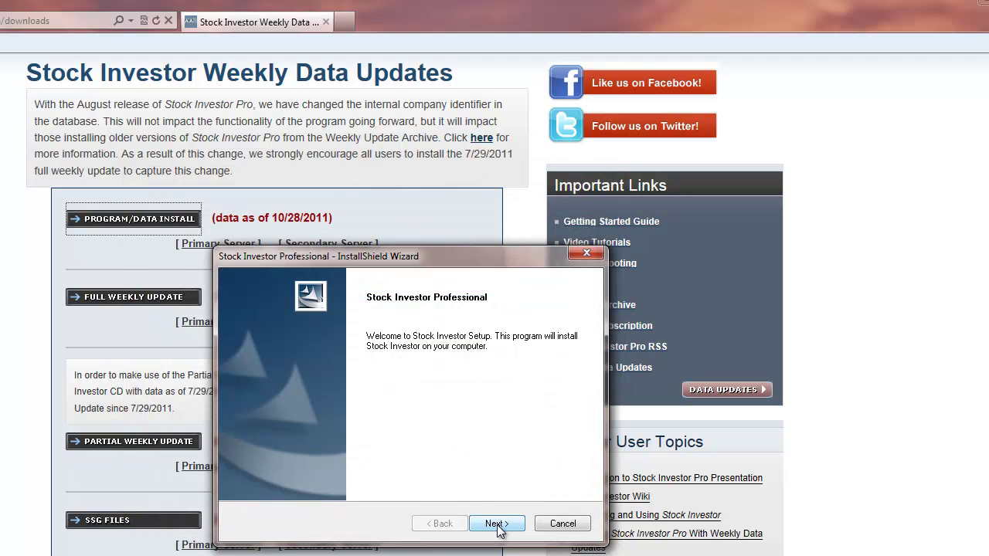
{"action": "left_click", "coordinate": [495, 524]}
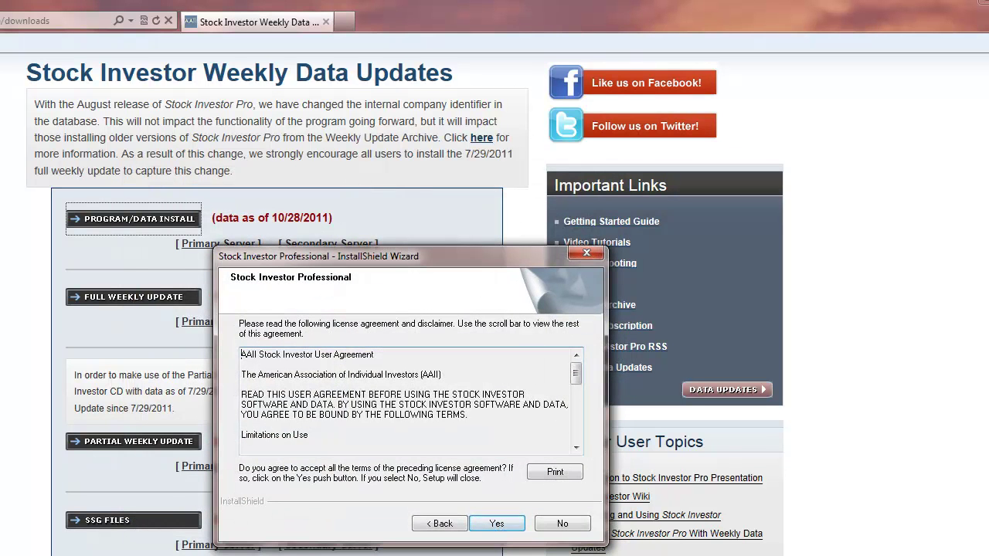
{"action": "left_click_drag", "start_coordinate": [576, 374], "coordinate": [576, 429]}
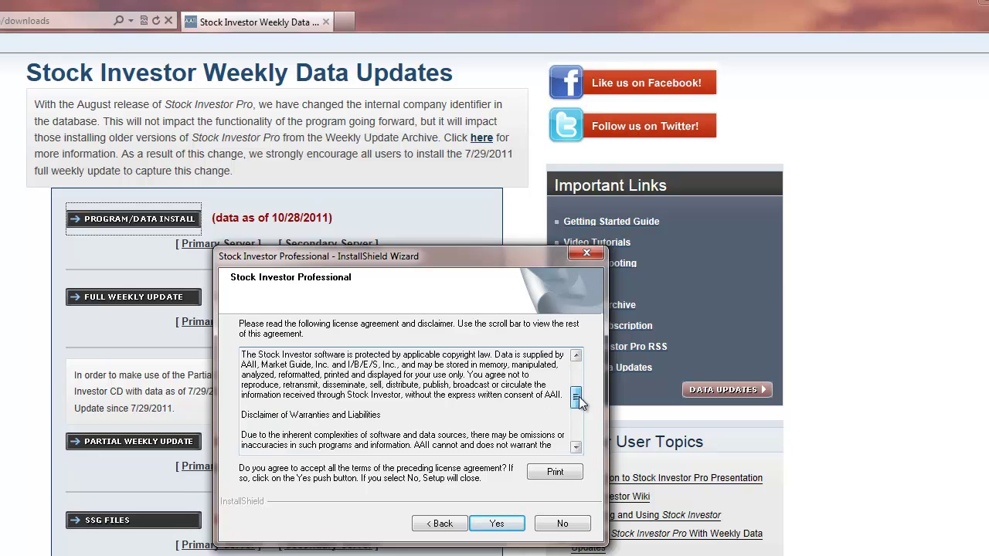
{"action": "left_click", "coordinate": [497, 524]}
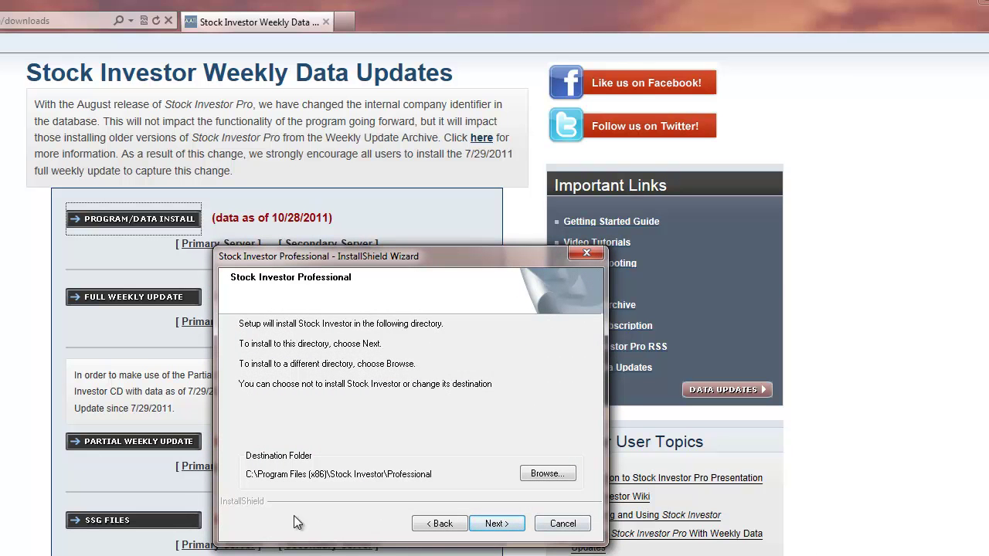
{"action": "left_click", "coordinate": [496, 523]}
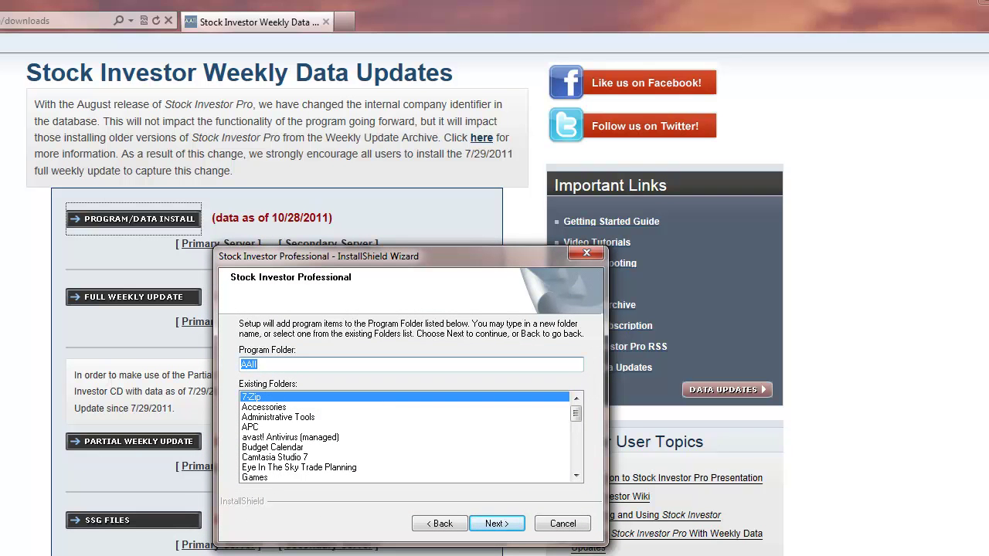
{"action": "left_click", "coordinate": [498, 524]}
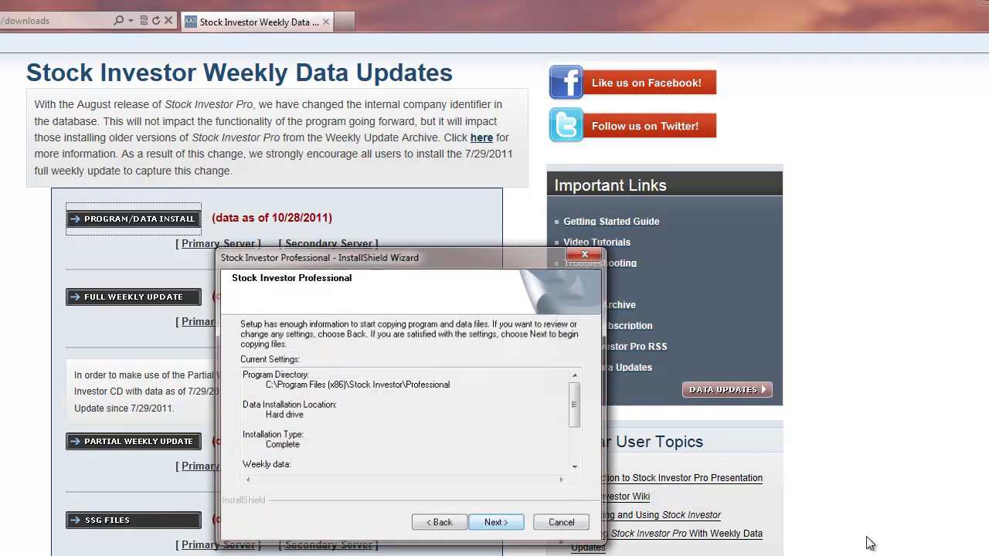
{"action": "left_click_drag", "start_coordinate": [575, 404], "coordinate": [578, 405]}
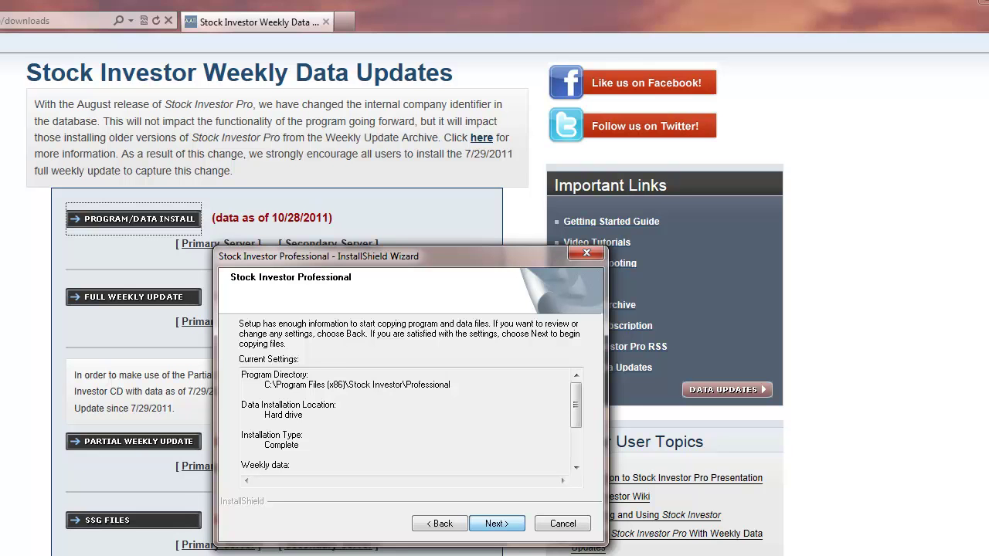
Copy the program files, add a desktop shortcut, answer the ReadMe prompt and finish setup.
{"action": "key", "text": "Return"}
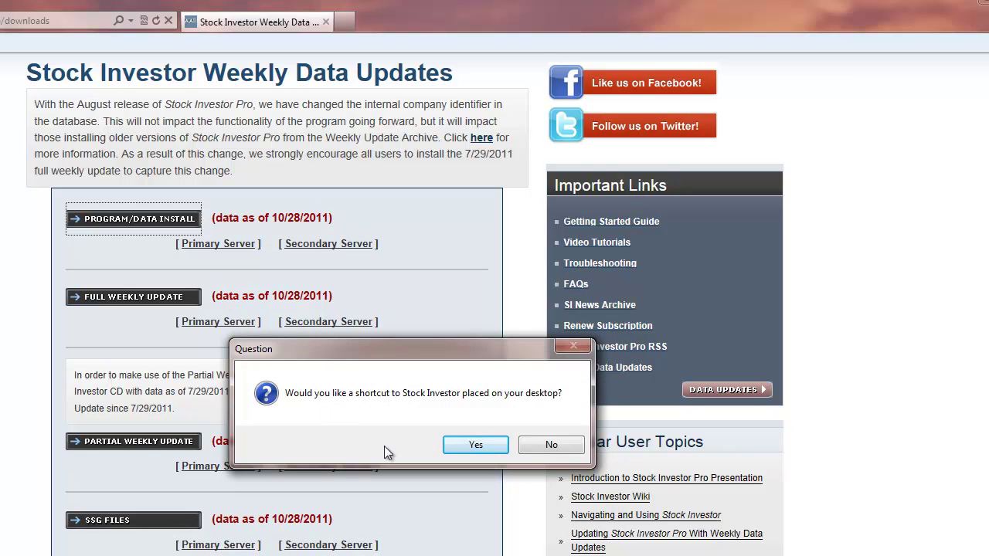
{"action": "left_click", "coordinate": [475, 446]}
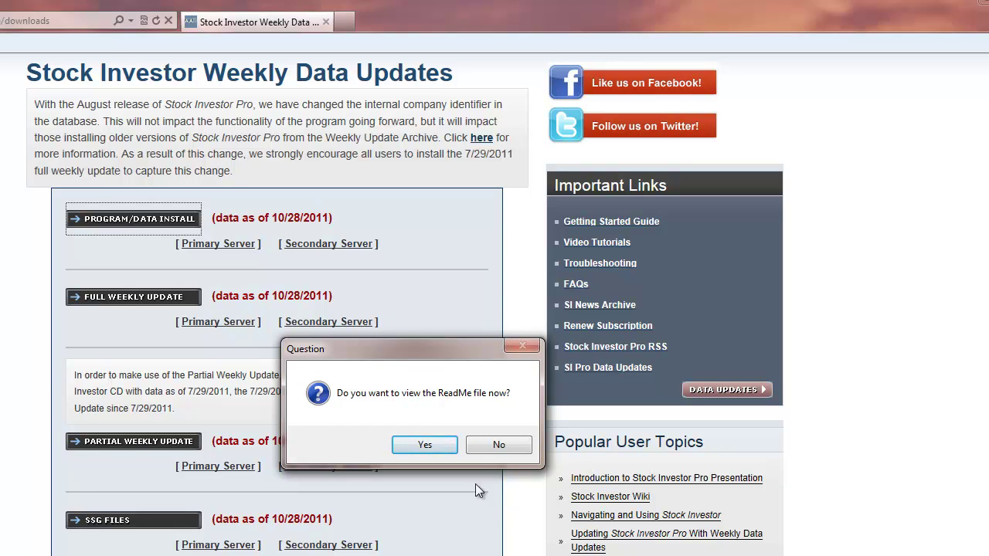
{"action": "left_click", "coordinate": [489, 452]}
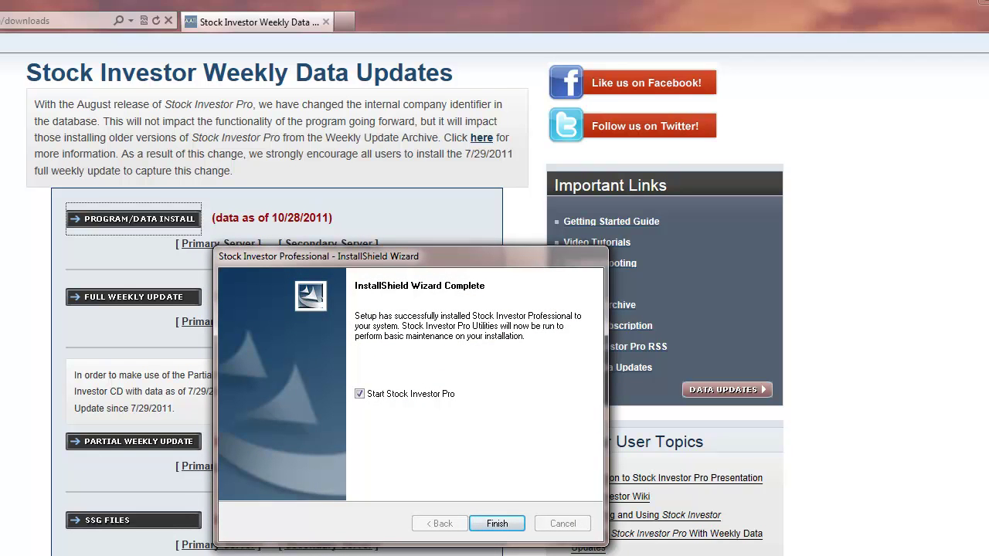
{"action": "left_click", "coordinate": [497, 524]}
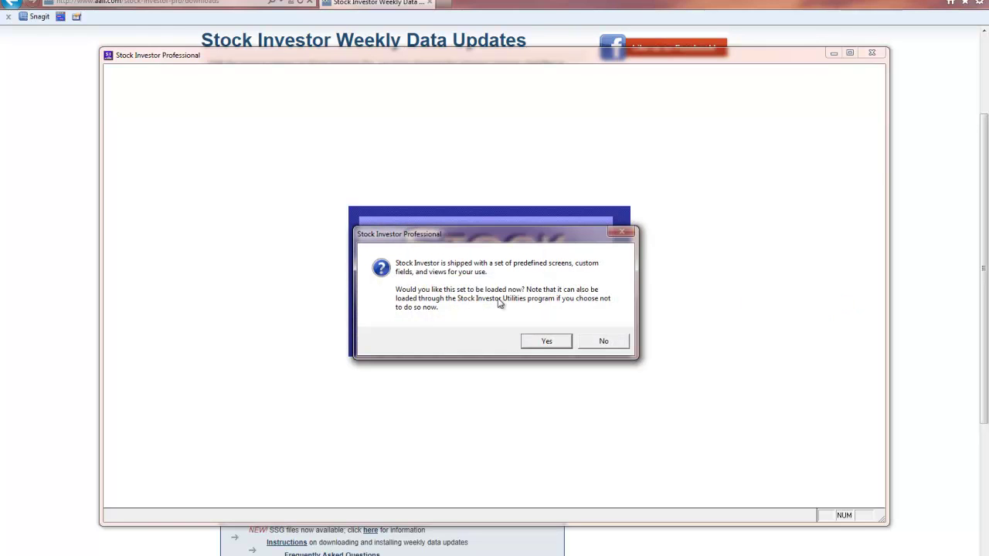
Answer the predefined screens and views prompt and recalculate custom fields on first launch.
{"action": "left_click", "coordinate": [537, 344]}
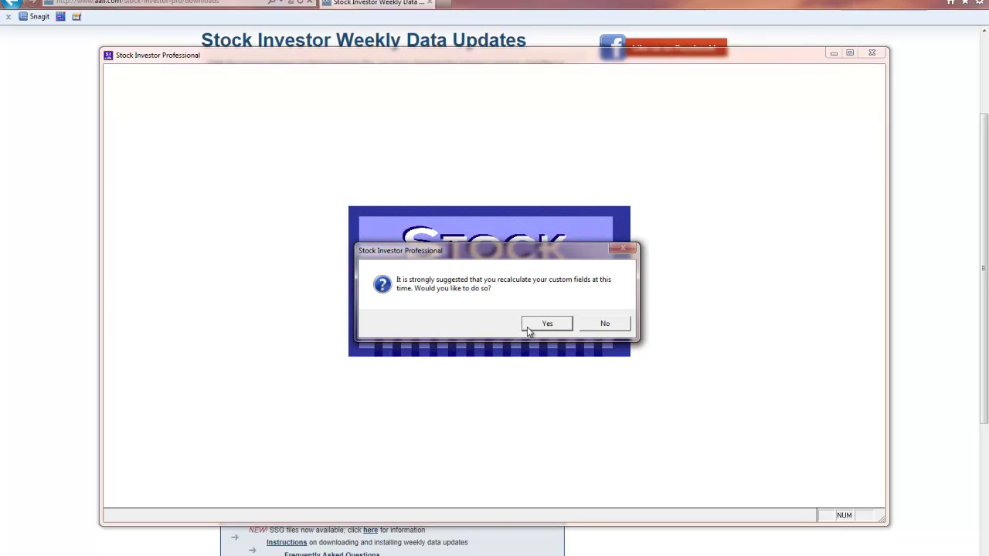
{"action": "left_click", "coordinate": [528, 325]}
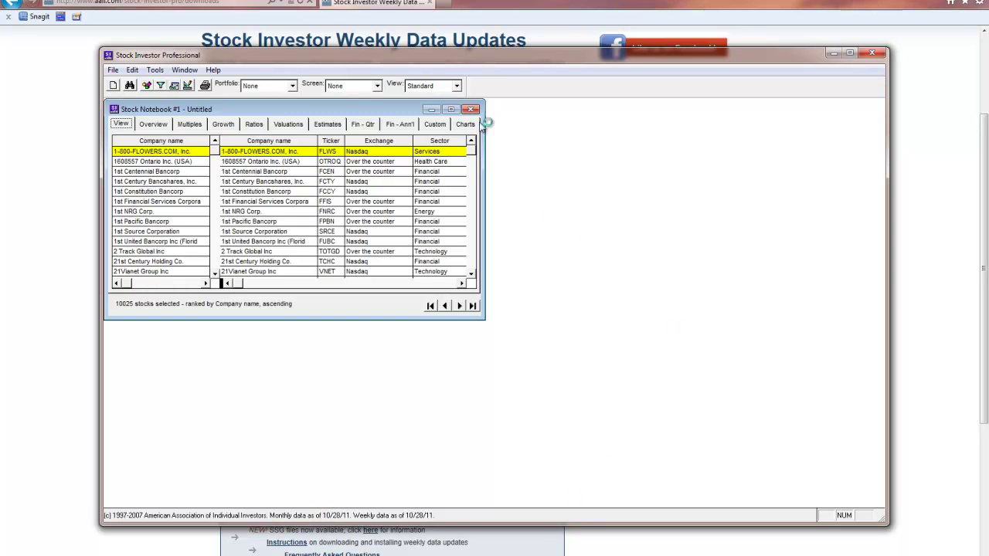
Maximize Stock Notebook #1 to show more columns for the 10025 stocks.
{"action": "left_click", "coordinate": [451, 109]}
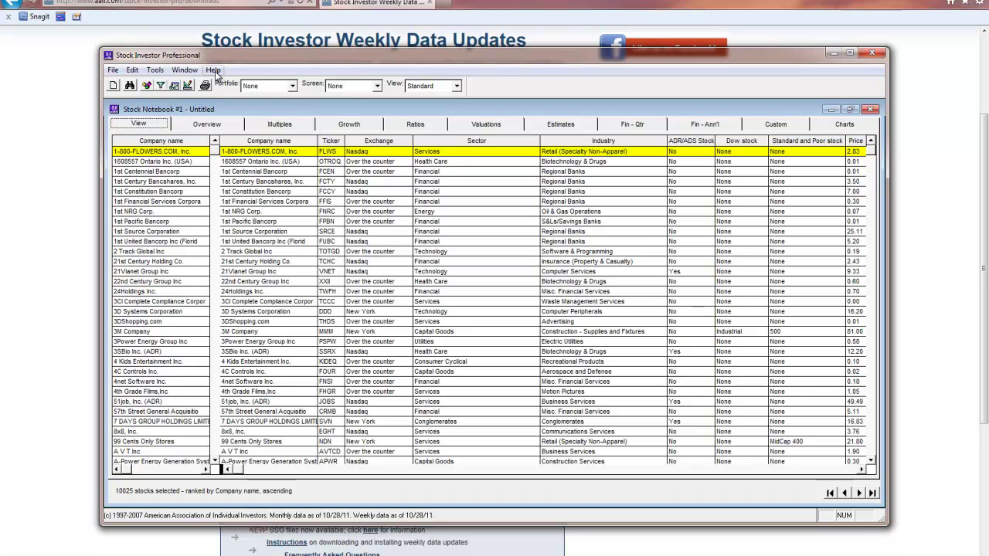
Check Help > About for the October 28, 2011 data dates, then close Stock Investor Pro.
{"action": "left_click", "coordinate": [214, 71]}
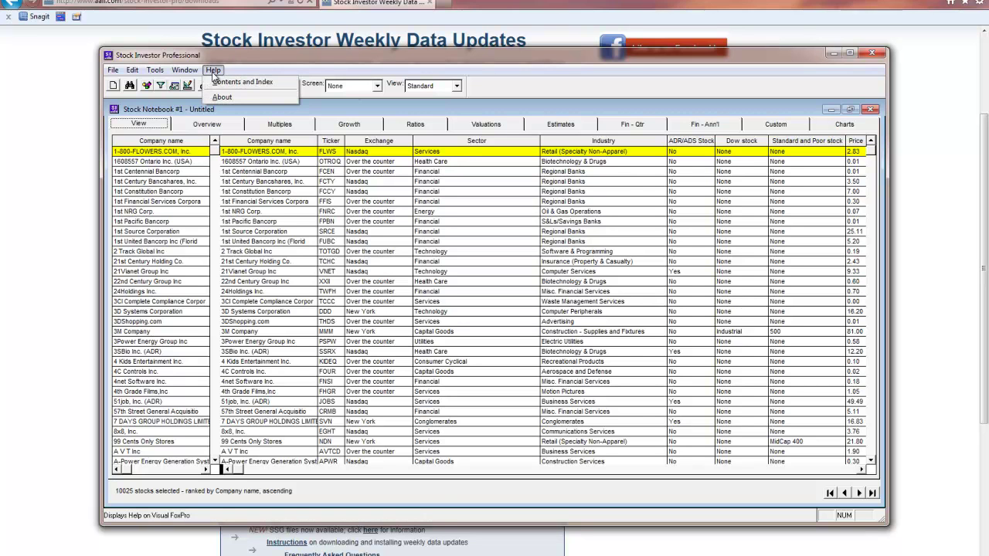
{"action": "left_click", "coordinate": [222, 97]}
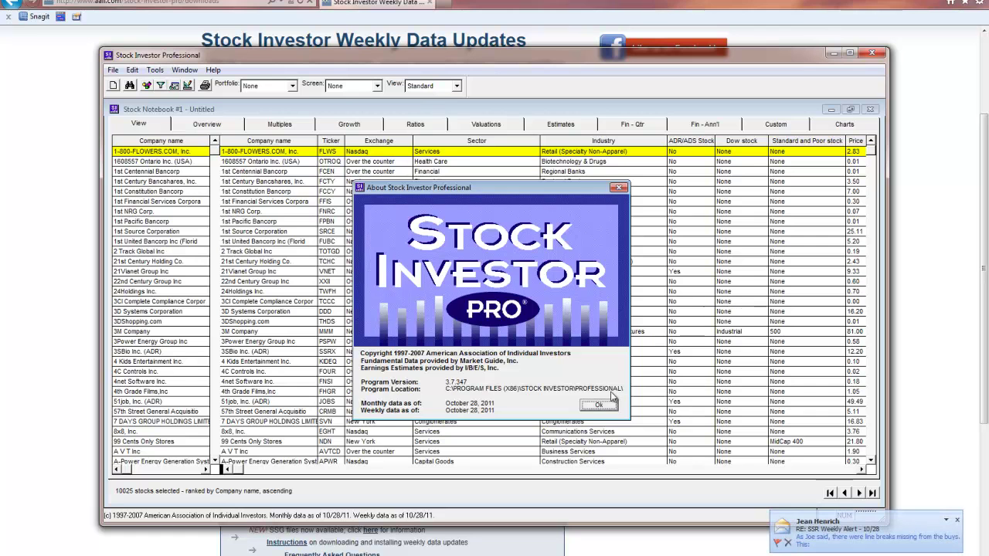
{"action": "left_click", "coordinate": [596, 407]}
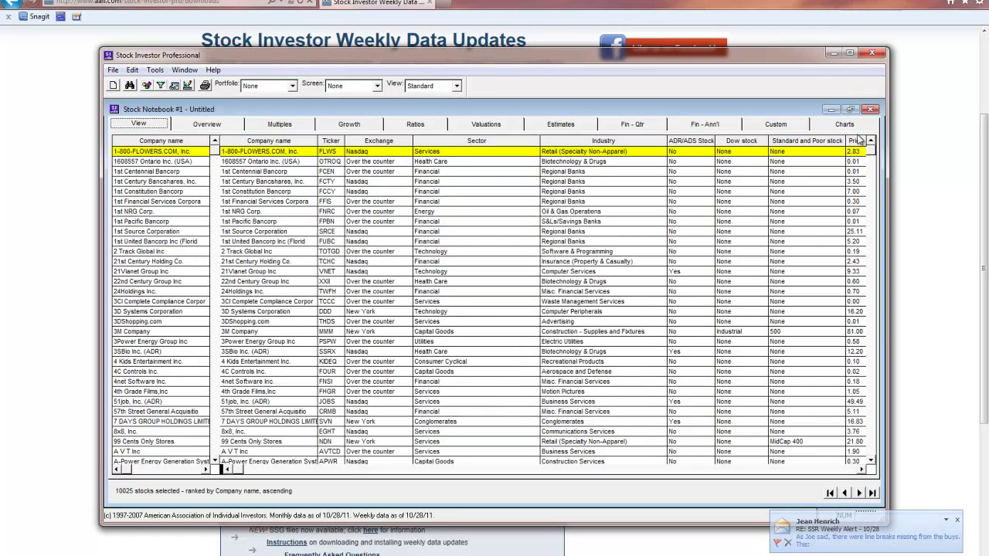
{"action": "left_click", "coordinate": [872, 52]}
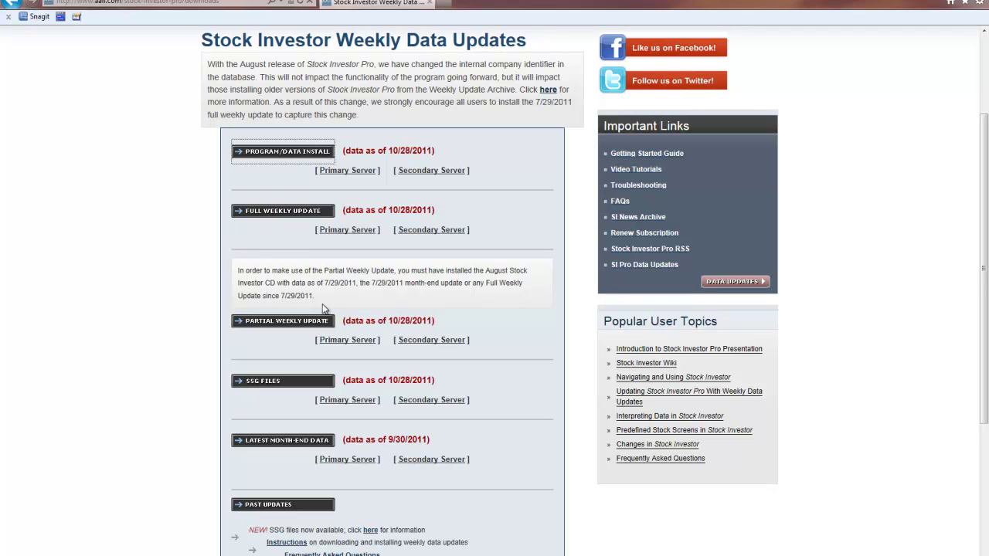
Download and run fullupdate (68).exe, dismiss the SmartScreen warning, and open Windows Explorer.
{"action": "left_click", "coordinate": [280, 214]}
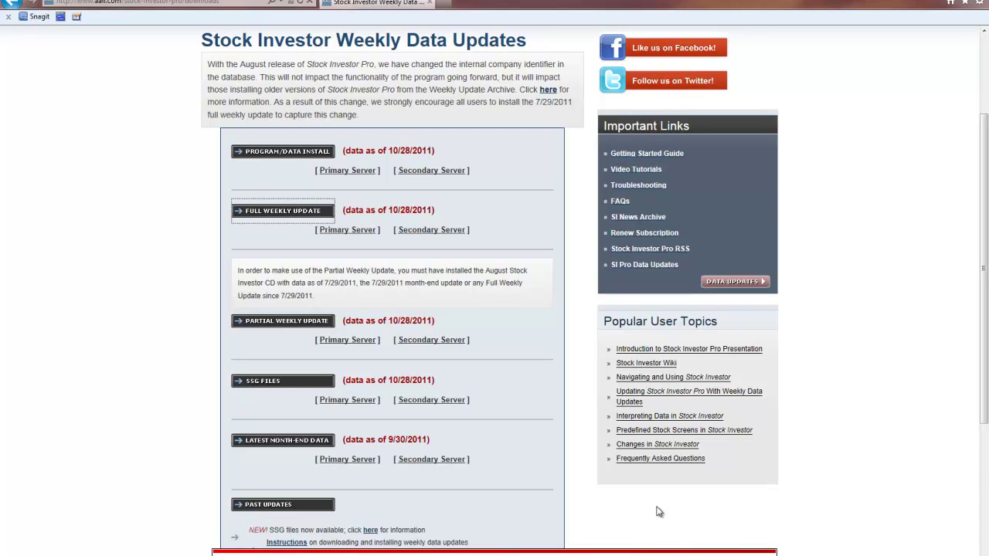
{"action": "left_click", "coordinate": [618, 550]}
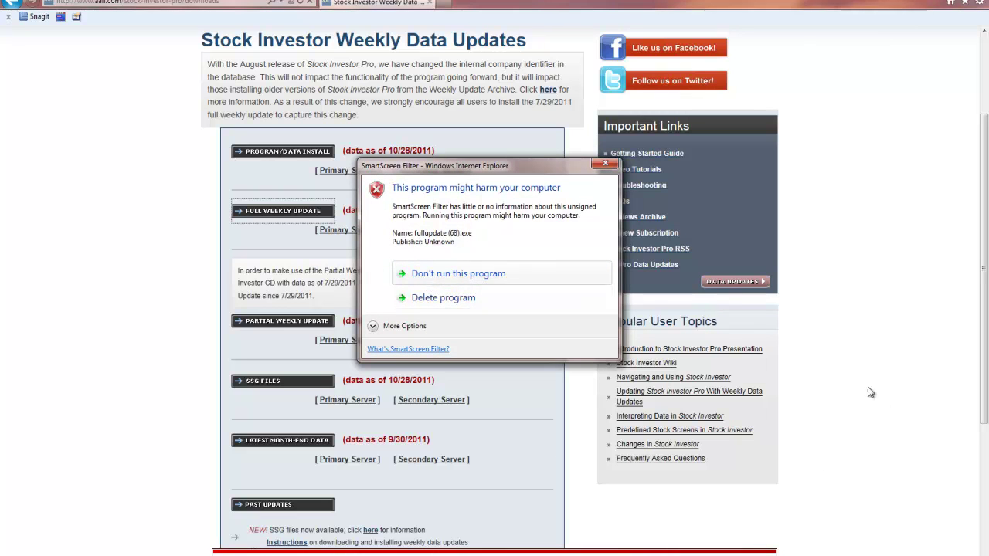
{"action": "left_click", "coordinate": [610, 165]}
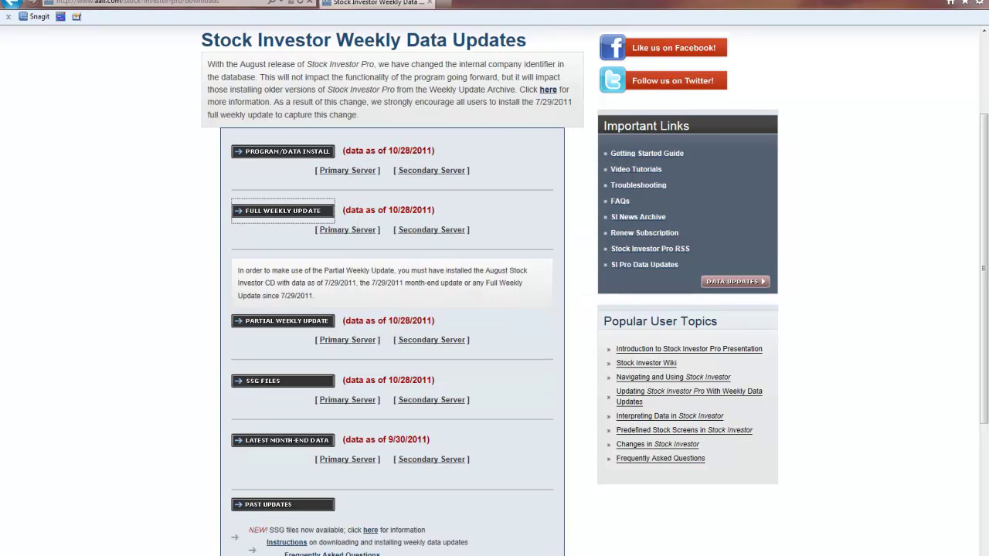
{"action": "key", "text": "super+e"}
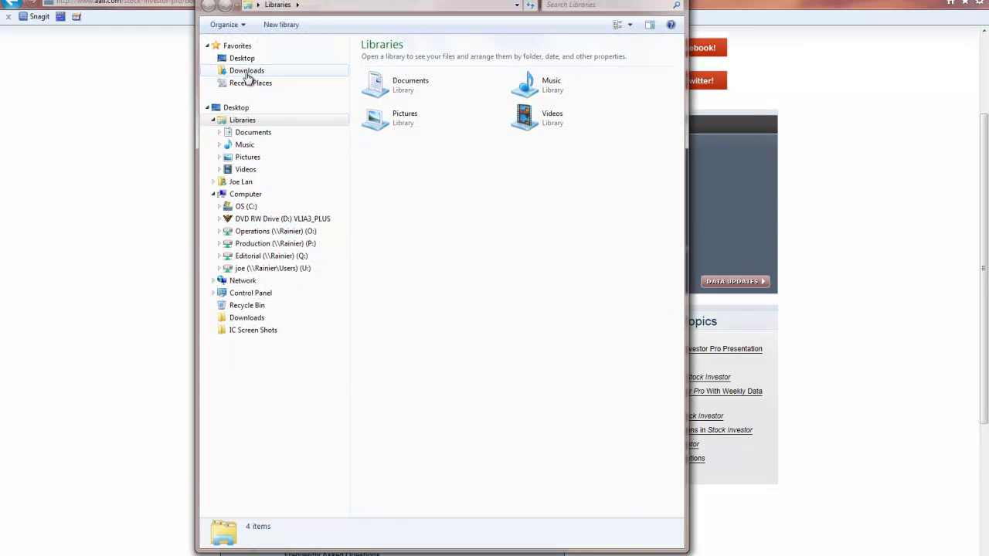
Run the fullupdate (68) installer from the Downloads folder.
{"action": "left_click", "coordinate": [246, 70]}
{"action": "left_click", "coordinate": [400, 110]}
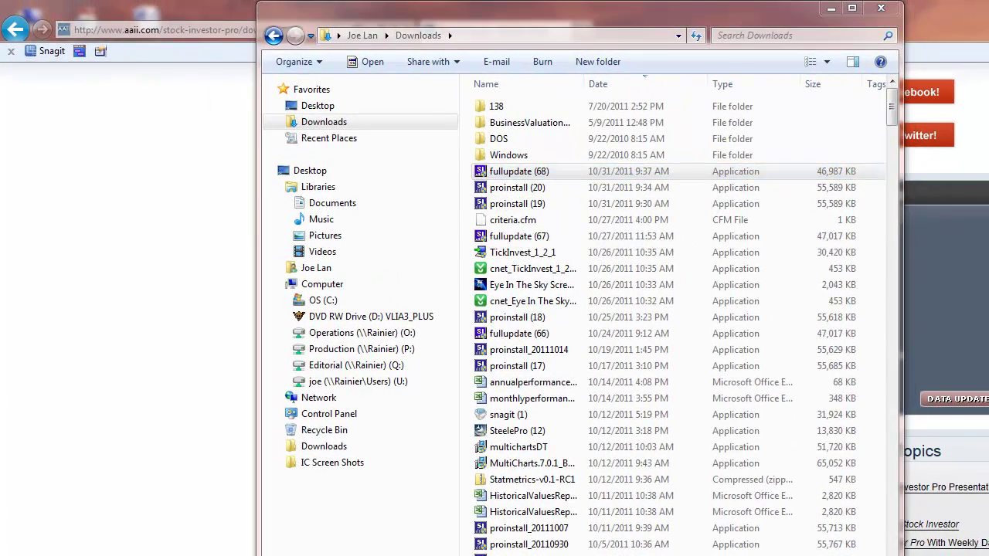
{"action": "key", "text": "Return"}
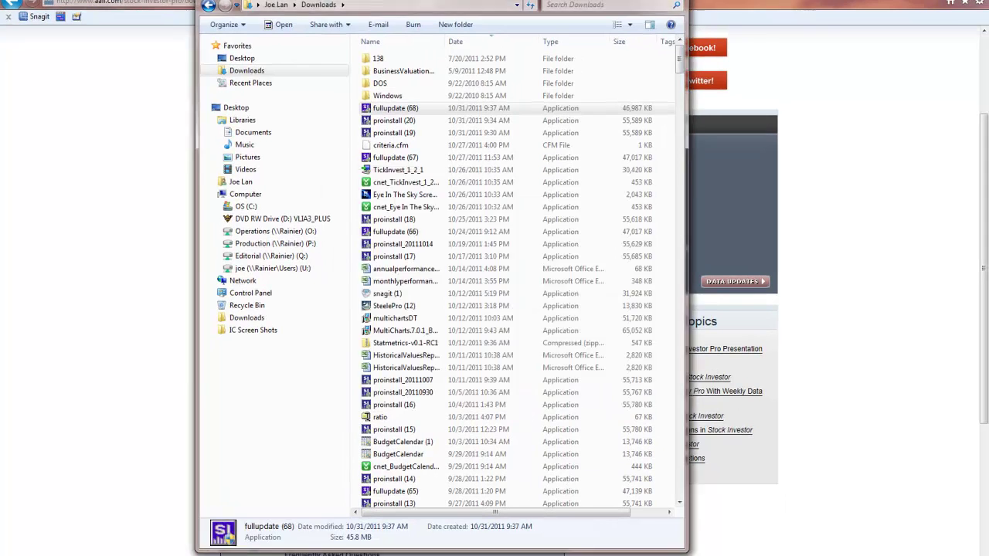
Install the full weekly update into the existing Stock Investor Pro folder, then relaunch the program.
{"action": "left_click", "coordinate": [904, 311]}
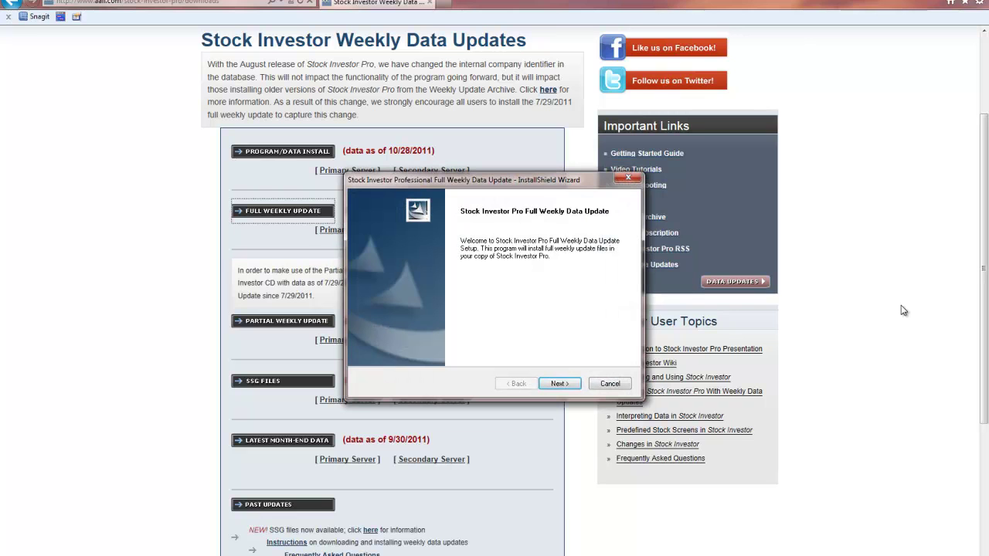
{"action": "left_click", "coordinate": [559, 384]}
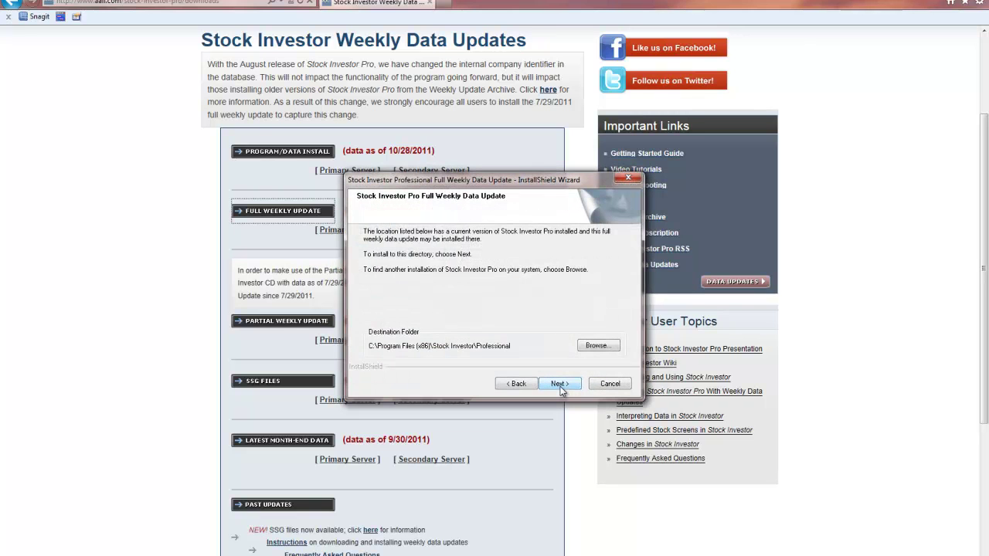
{"action": "left_click", "coordinate": [560, 384]}
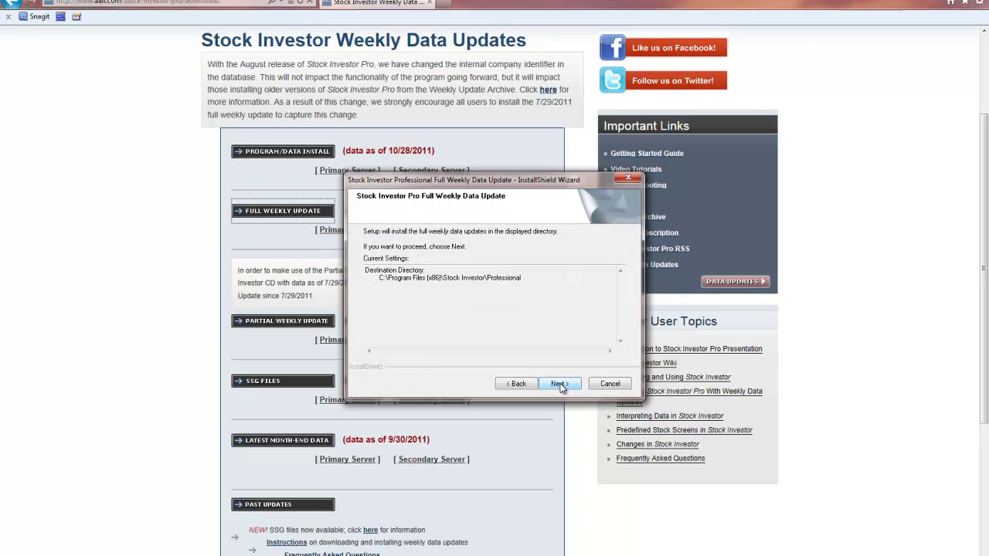
{"action": "left_click", "coordinate": [560, 384]}
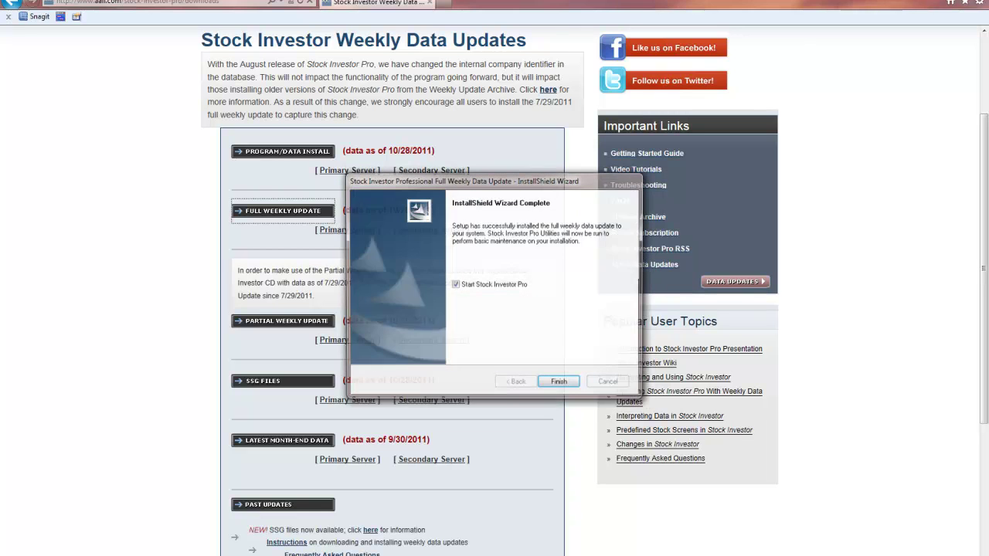
{"action": "left_click", "coordinate": [558, 385]}
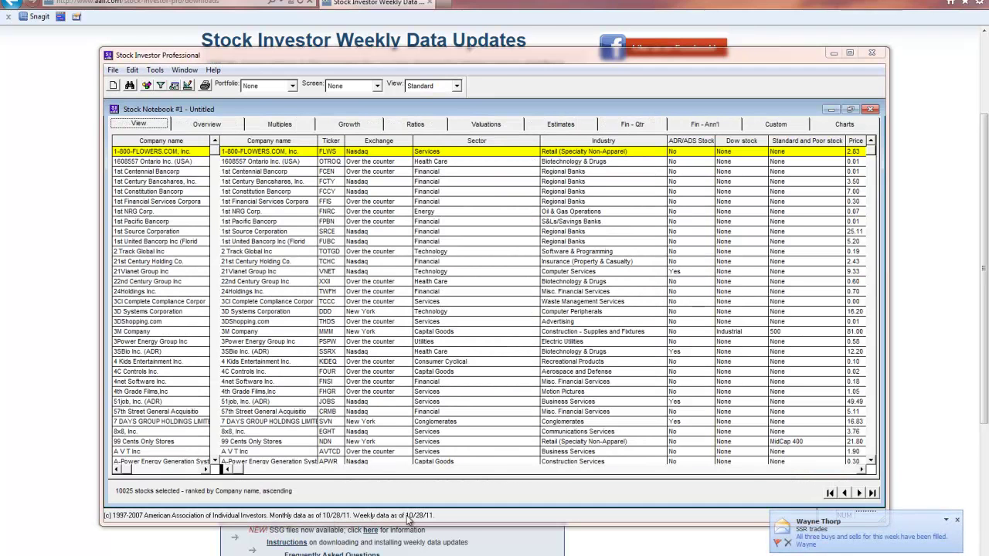
Confirm in Help > About that the data is dated October 28, 2011, then close Stock Investor Pro.
{"action": "left_click", "coordinate": [193, 71]}
{"action": "mouse_move", "coordinate": [213, 70]}
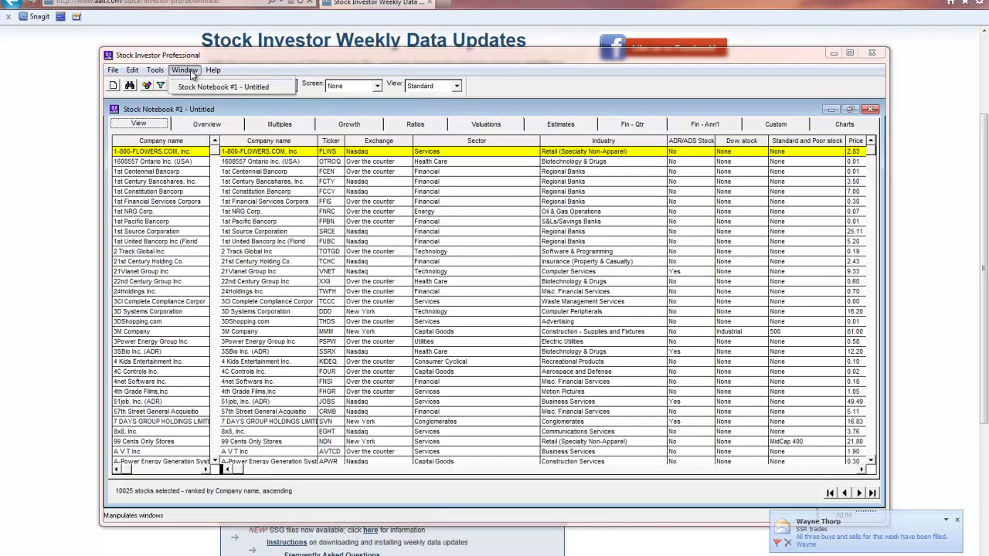
{"action": "left_click", "coordinate": [223, 96]}
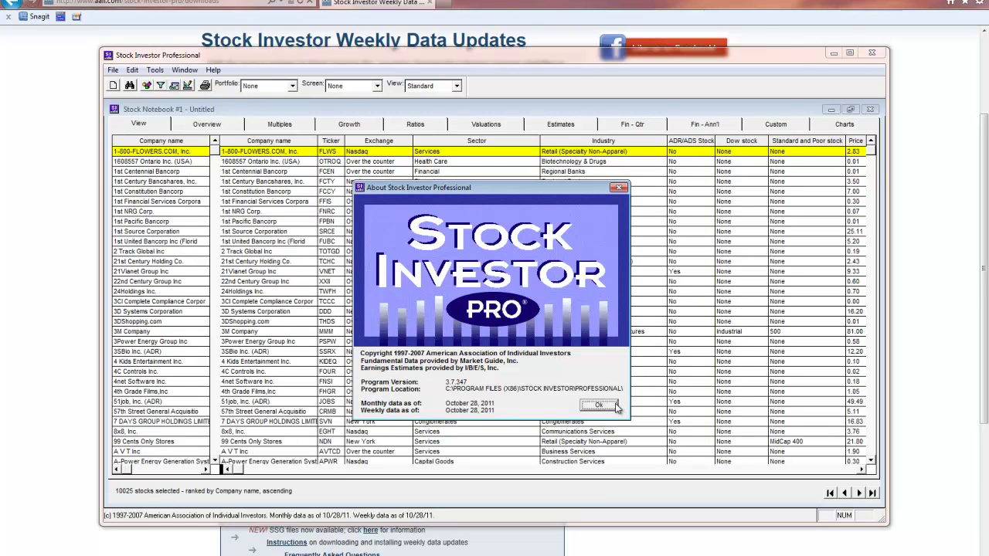
{"action": "left_click", "coordinate": [599, 406]}
{"action": "left_click", "coordinate": [872, 53]}
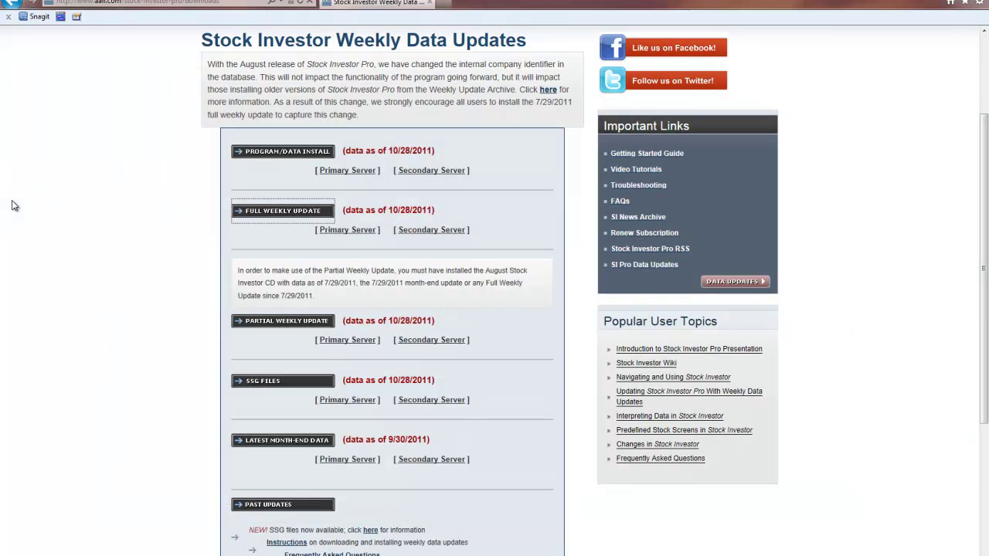
Follow the Stock Investor Pro RSS link under Important Links.
{"action": "scroll", "coordinate": [825, 328], "scroll_direction": "up", "scroll_amount": 3}
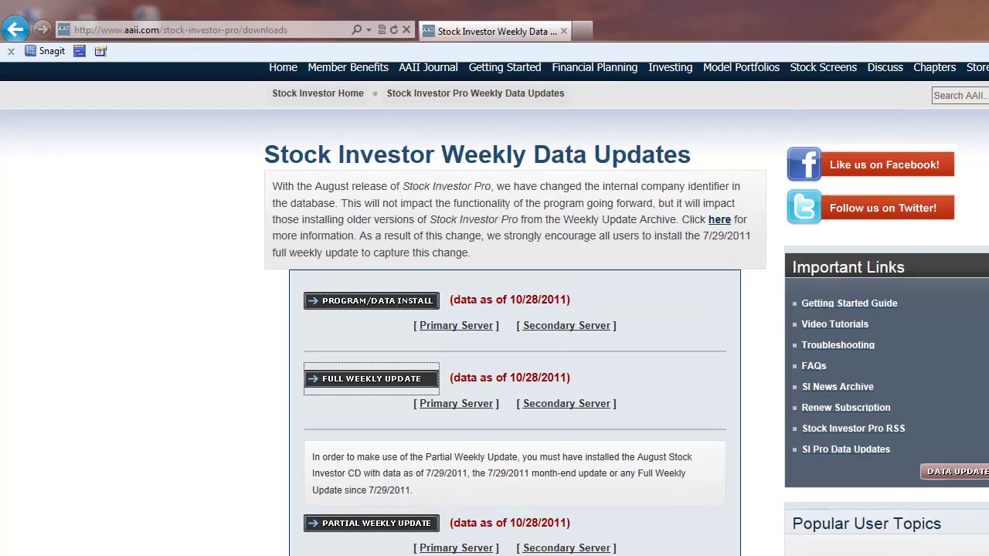
{"action": "left_click", "coordinate": [850, 429]}
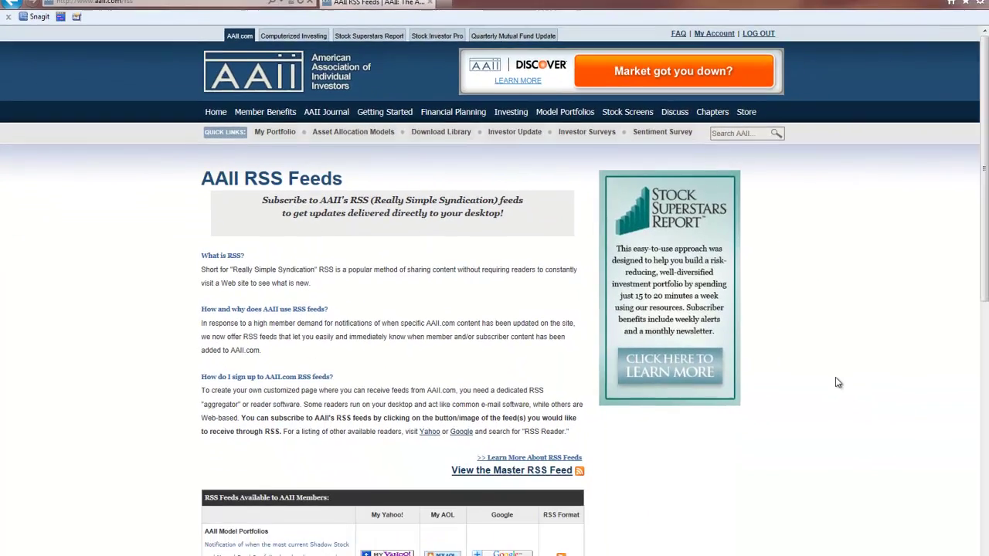
Review the member and paid-subscriber RSS feed listings, then head to google.com/ig.
{"action": "scroll", "coordinate": [837, 384], "scroll_direction": "down", "scroll_amount": 3}
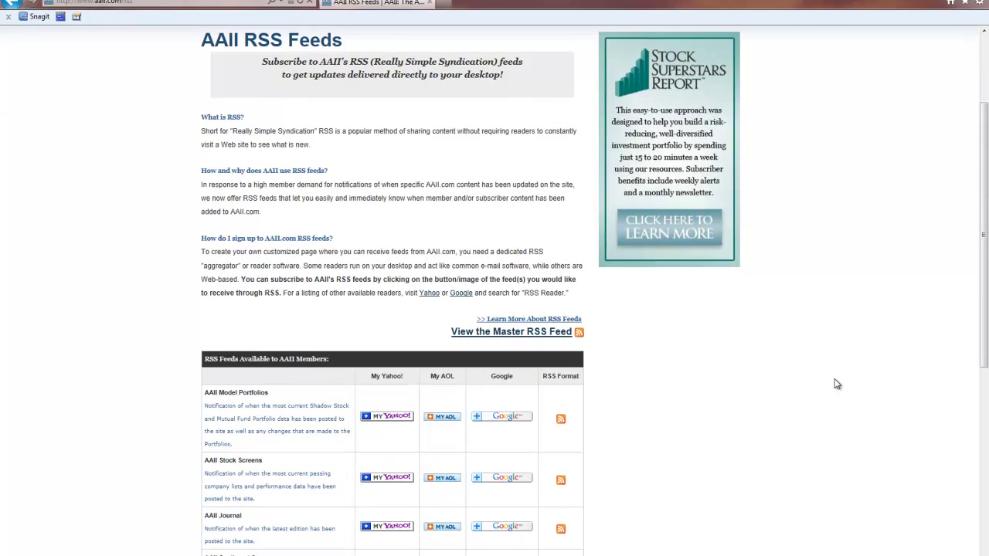
{"action": "scroll", "coordinate": [837, 384], "scroll_direction": "down", "scroll_amount": 2}
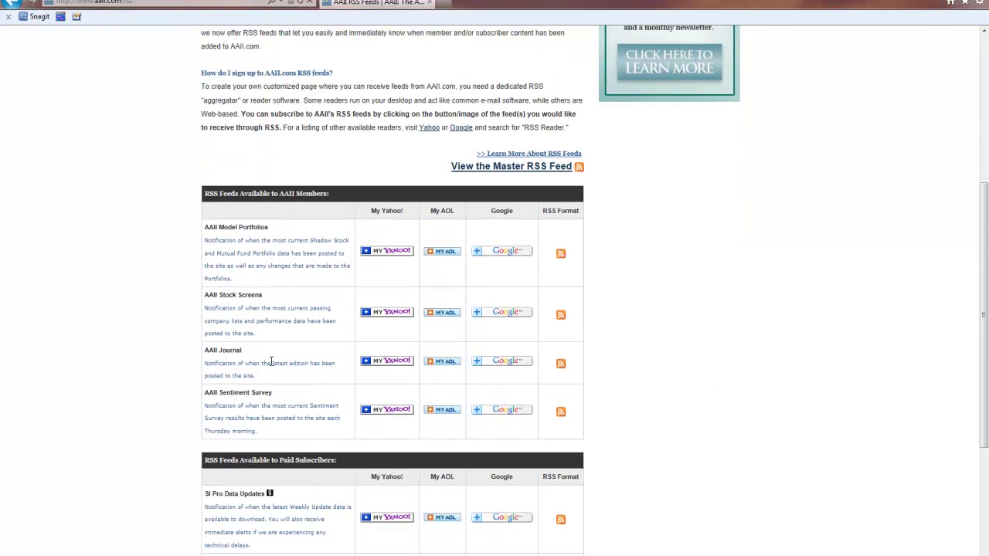
{"action": "scroll", "coordinate": [271, 362], "scroll_direction": "down", "scroll_amount": 2}
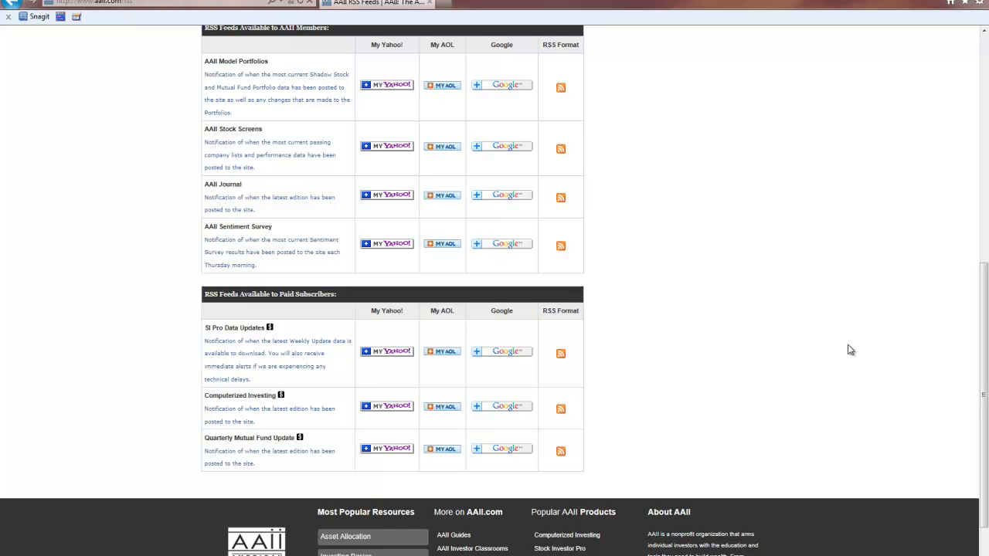
{"action": "left_click", "coordinate": [232, 3]}
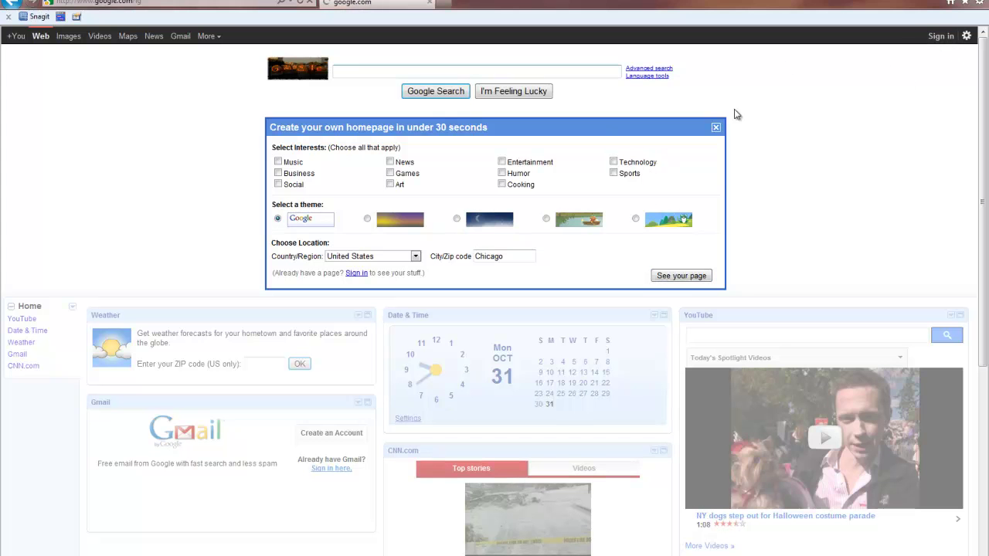
Sign in to iGoogle with the account e-mail and password, retrying after the first password fails.
{"action": "left_click", "coordinate": [942, 37]}
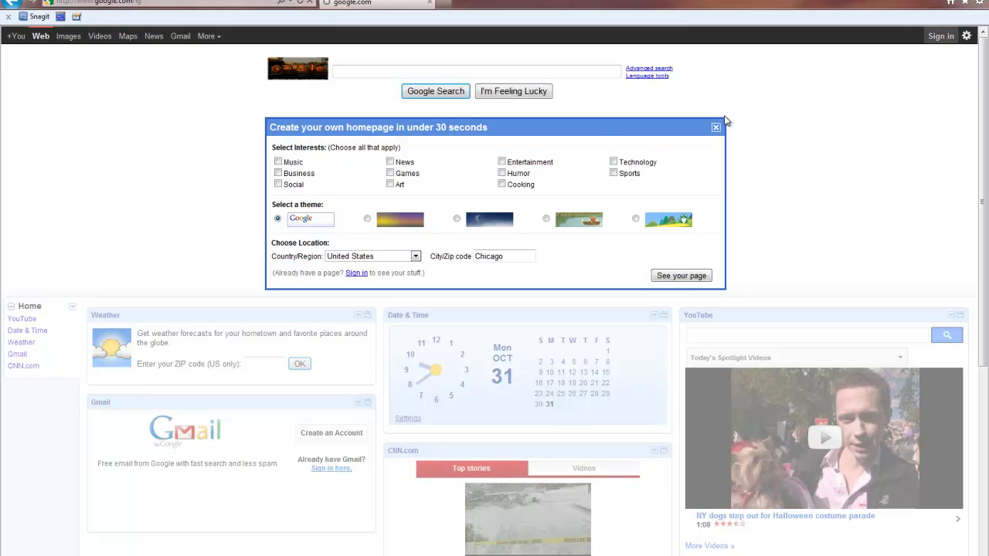
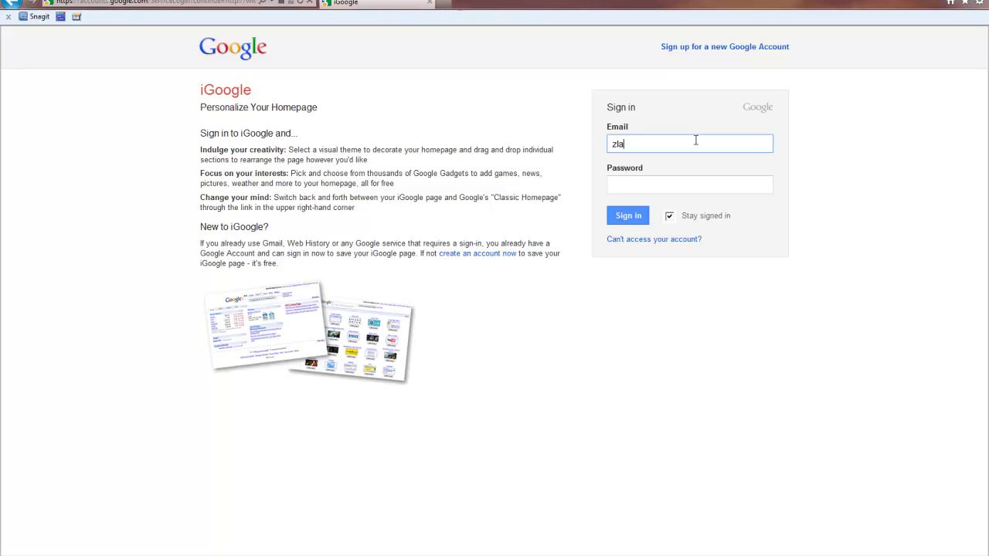
{"action": "key", "text": "Tab"}
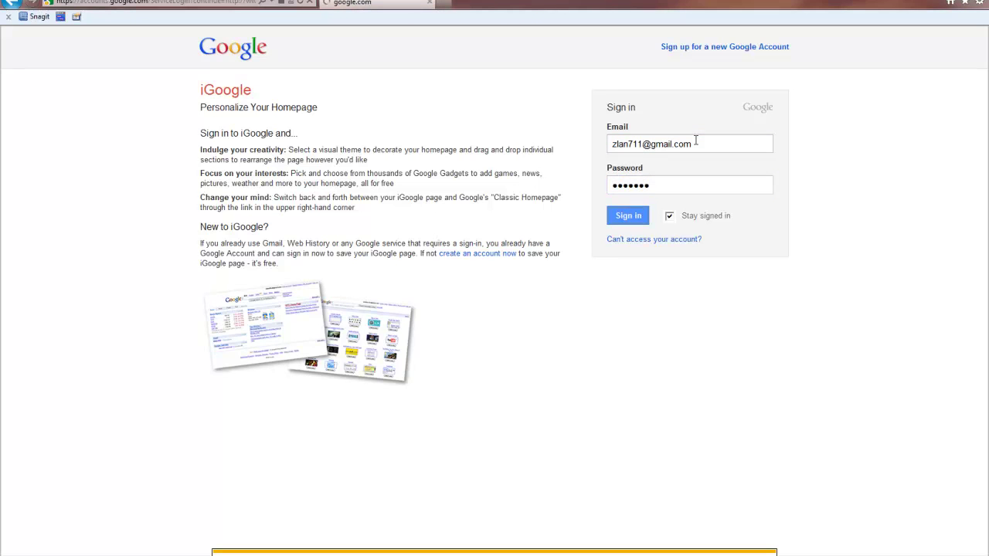
{"action": "key", "text": "Return"}
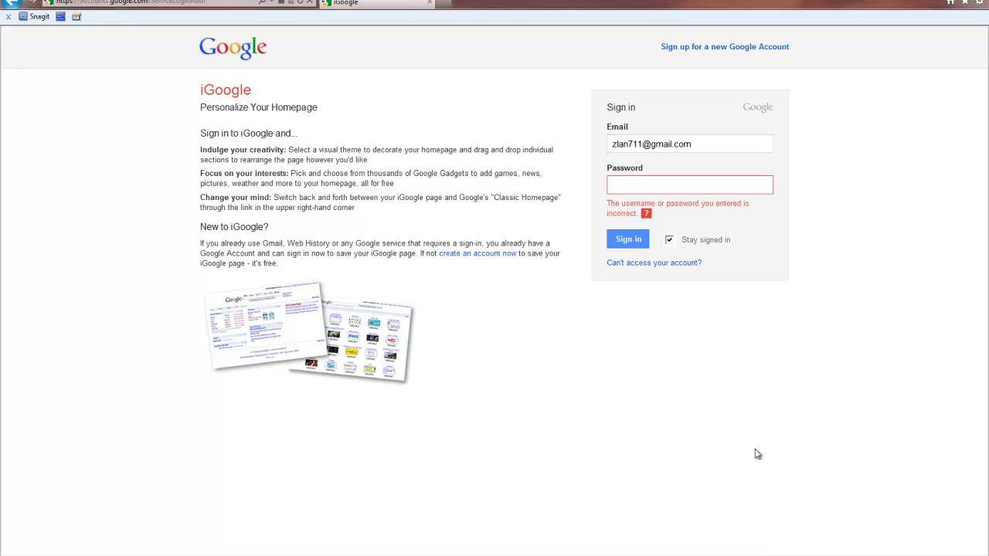
{"action": "key", "text": "Return"}
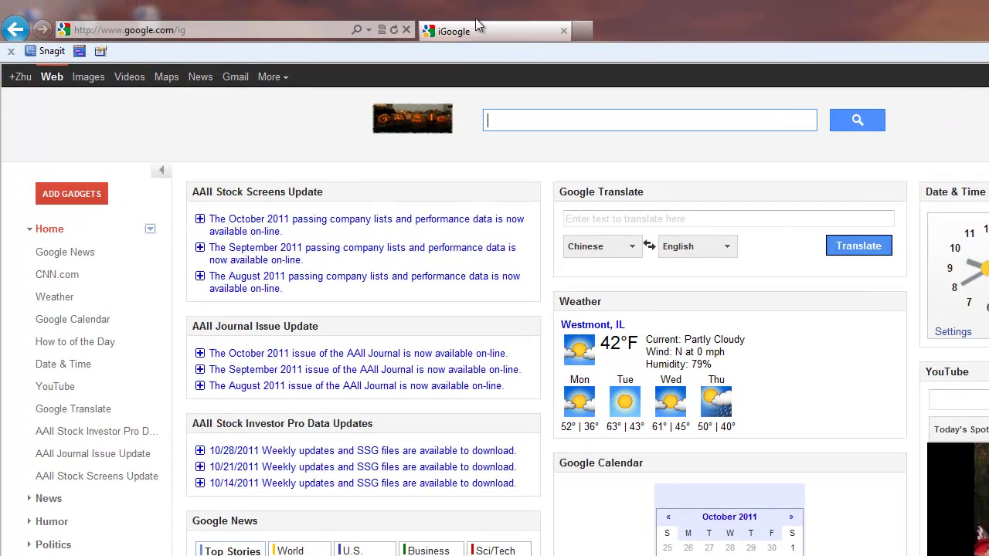
Load the AAII Stock Investor (aaii_sipro) Twitter profile.
{"action": "left_click", "coordinate": [308, 33]}
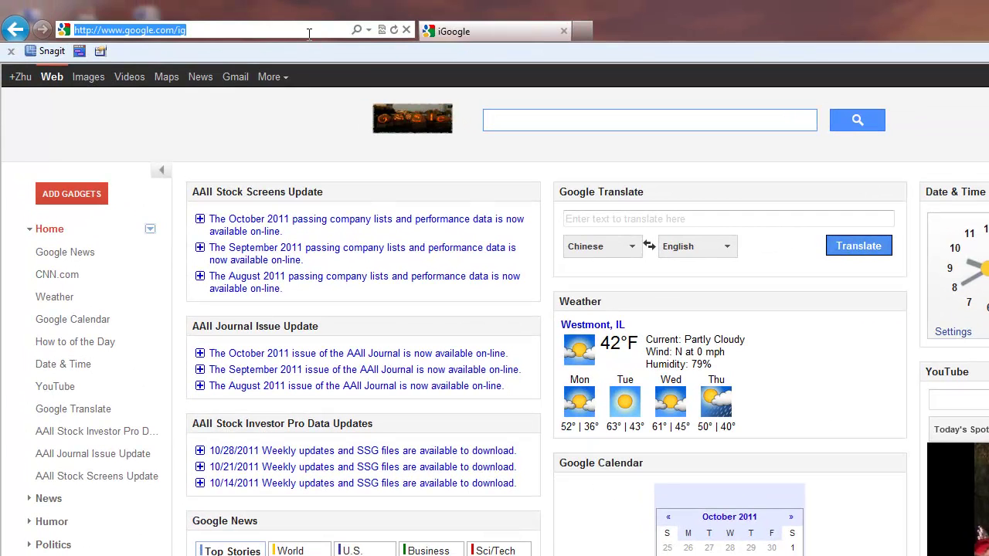
{"action": "type", "text": "twitter.c"}
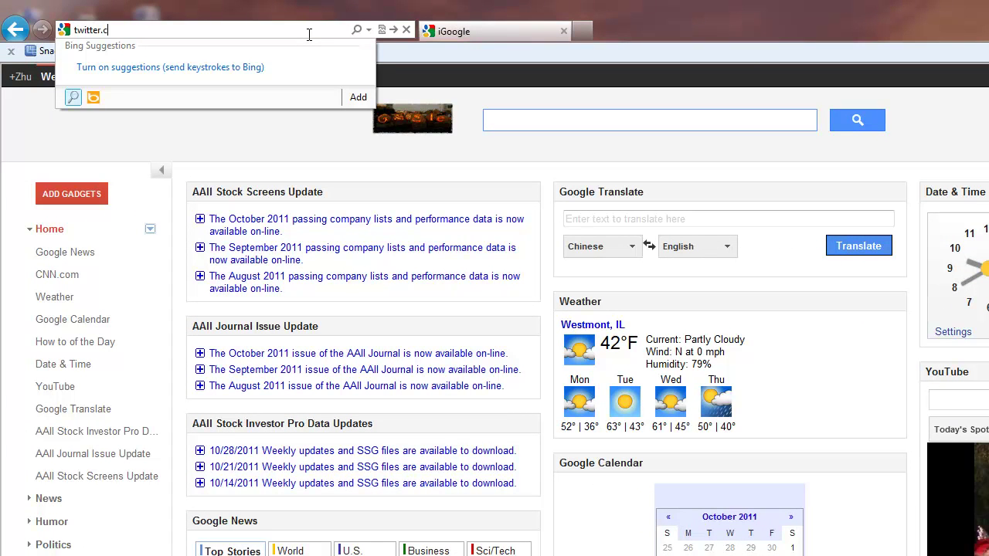
{"action": "type", "text": "om/sipro"}
{"action": "type", "text": "ro"}
{"action": "key", "text": "Return"}
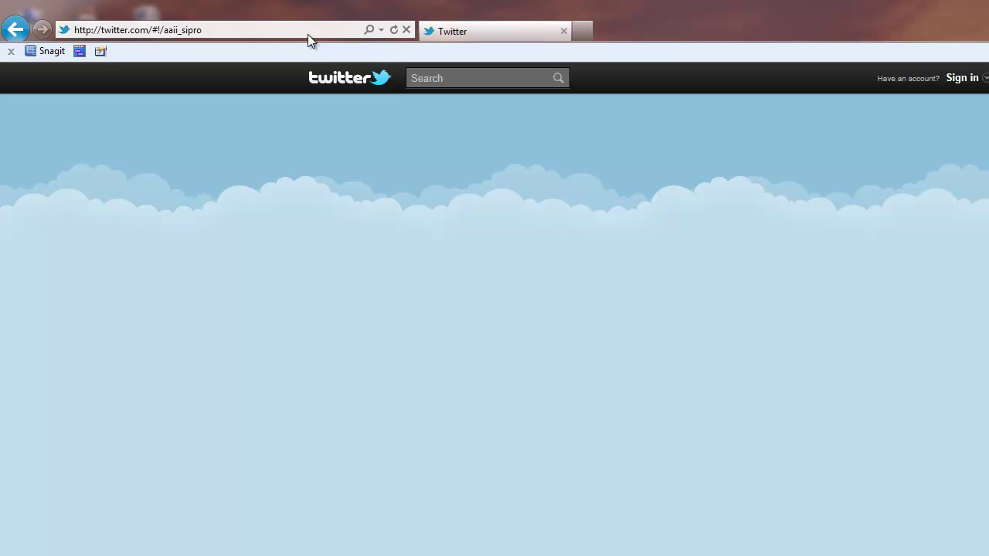